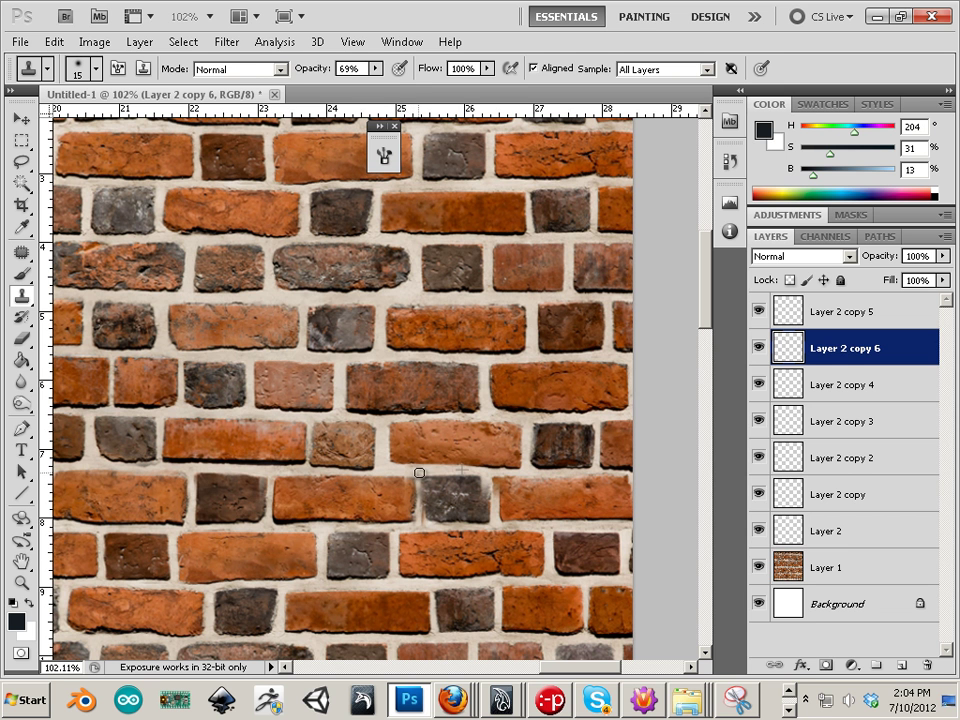
Zoom out to about 24.6% so the whole patched brick texture is visible
{"action": "scroll", "coordinate": [431, 437], "scroll_direction": "down", "scroll_amount": 3}
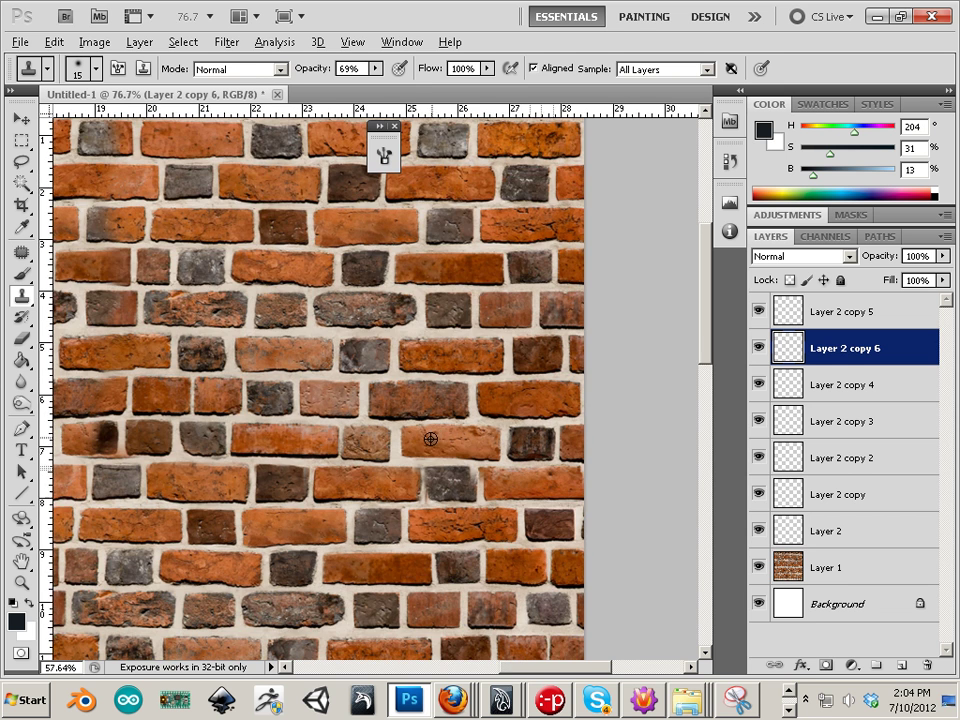
{"action": "scroll", "coordinate": [431, 437], "scroll_direction": "down", "scroll_amount": 5}
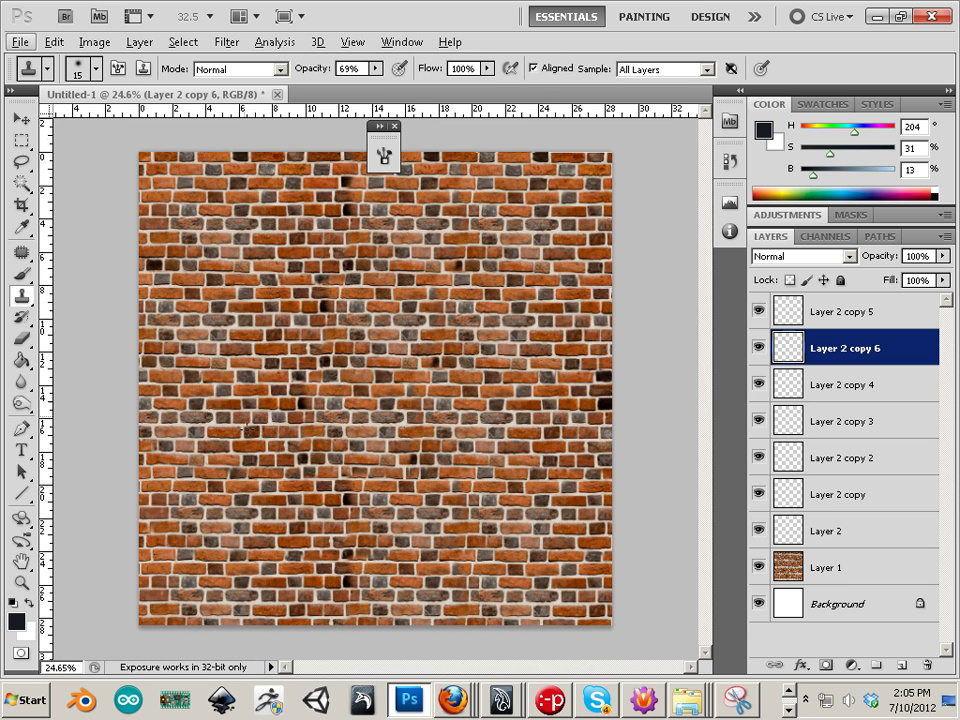
Copy all visible brick layers merged and paste them as new Layer 3
{"action": "left_click", "coordinate": [21, 140]}
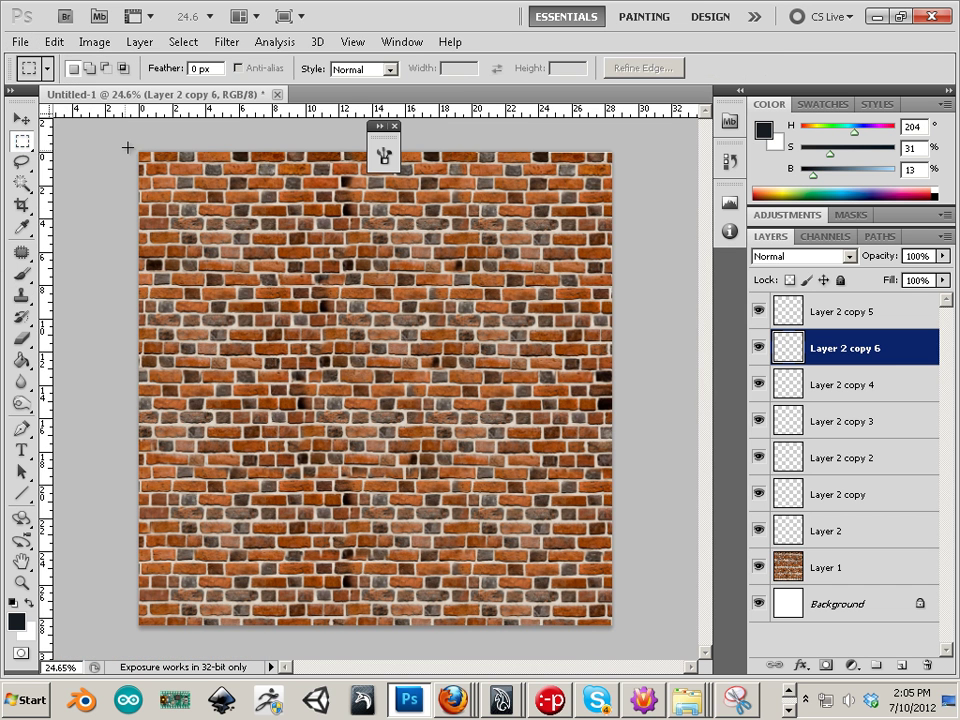
{"action": "left_click_drag", "start_coordinate": [566, 622], "coordinate": [614, 628]}
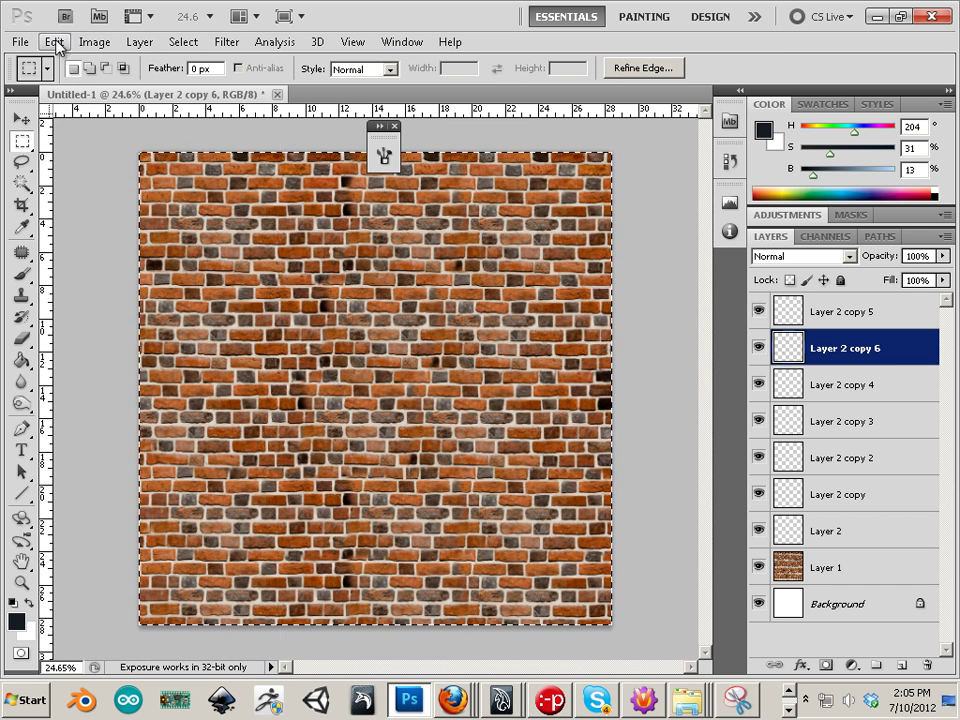
{"action": "left_click", "coordinate": [54, 41]}
{"action": "left_click", "coordinate": [150, 174]}
{"action": "left_click", "coordinate": [54, 41]}
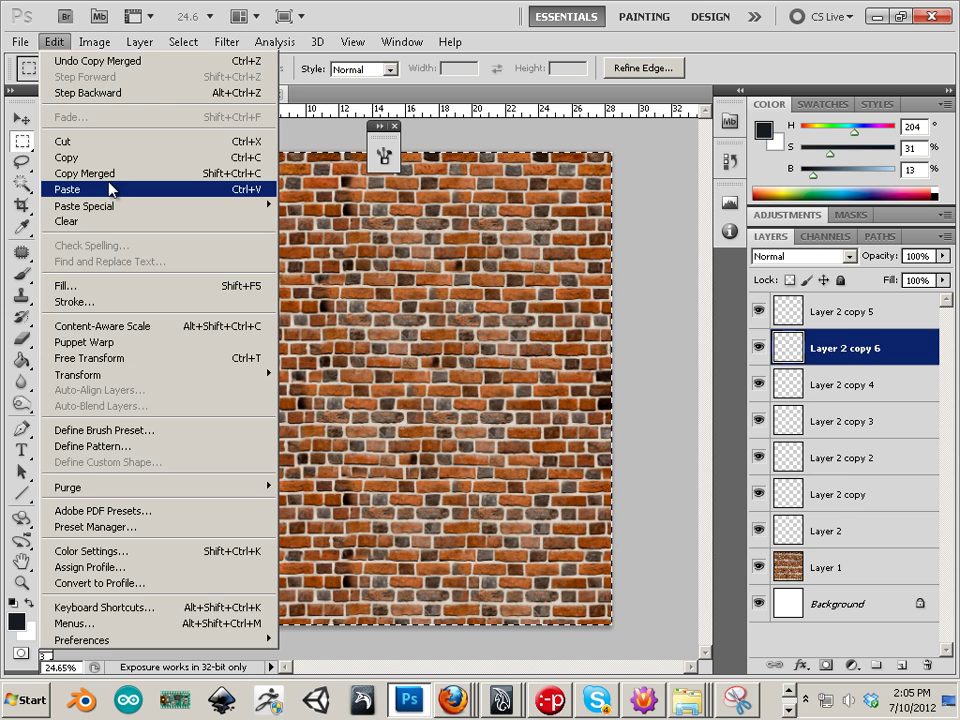
{"action": "left_click", "coordinate": [111, 192]}
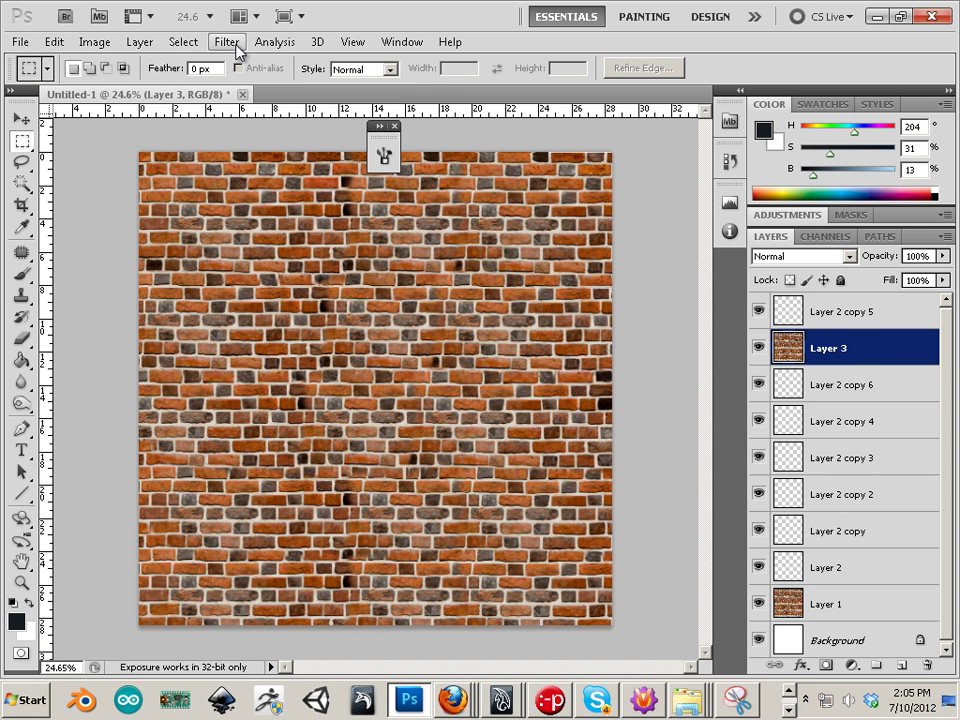
Apply Smart Sharpen to Layer 3 at 17% amount and 0.6 px radius
{"action": "left_click", "coordinate": [237, 45]}
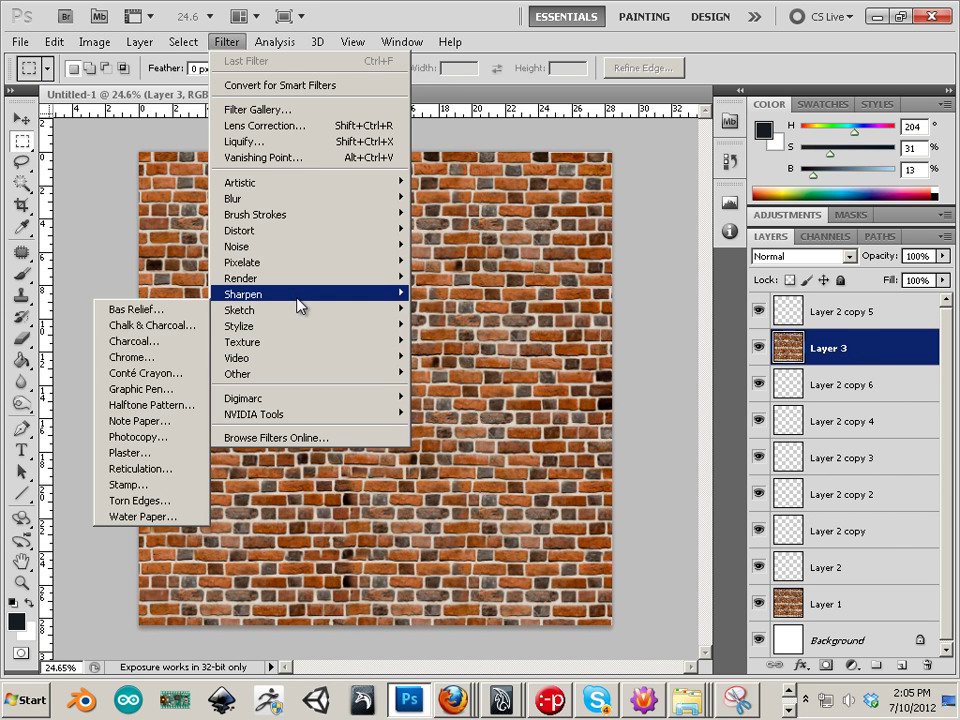
{"action": "mouse_move", "coordinate": [297, 303]}
{"action": "left_click", "coordinate": [150, 340]}
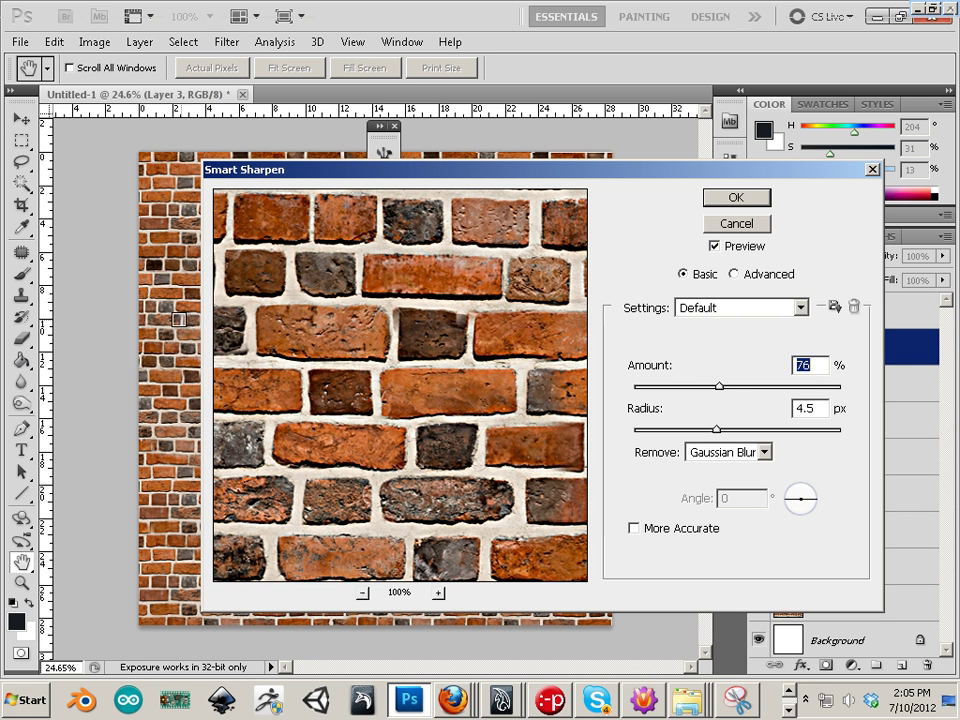
{"action": "left_click_drag", "start_coordinate": [720, 387], "coordinate": [690, 389]}
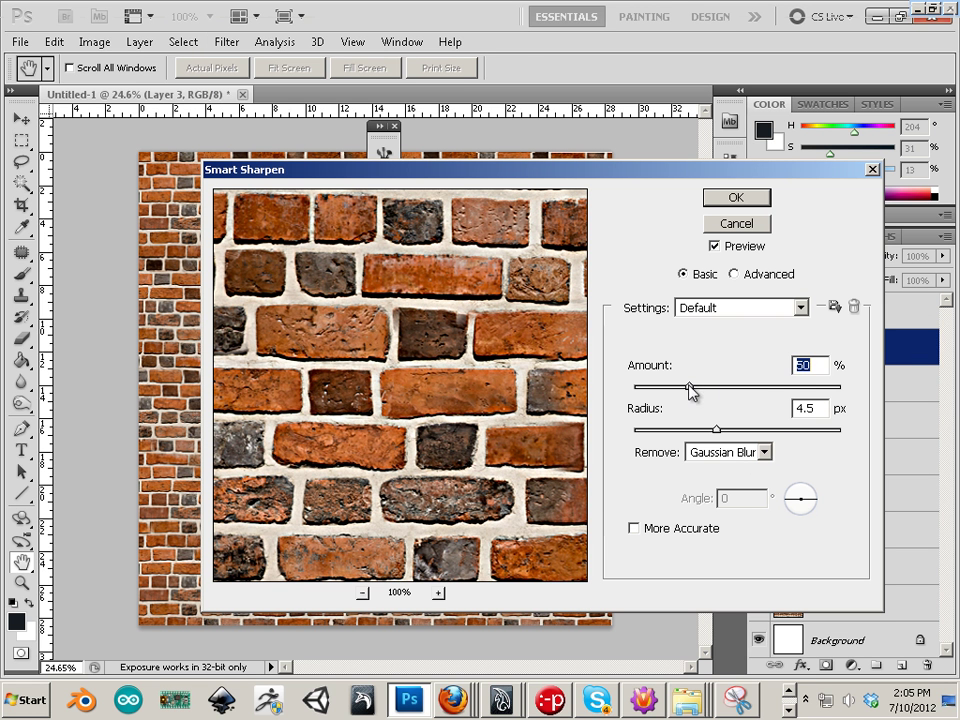
{"action": "left_click_drag", "start_coordinate": [717, 430], "coordinate": [683, 432]}
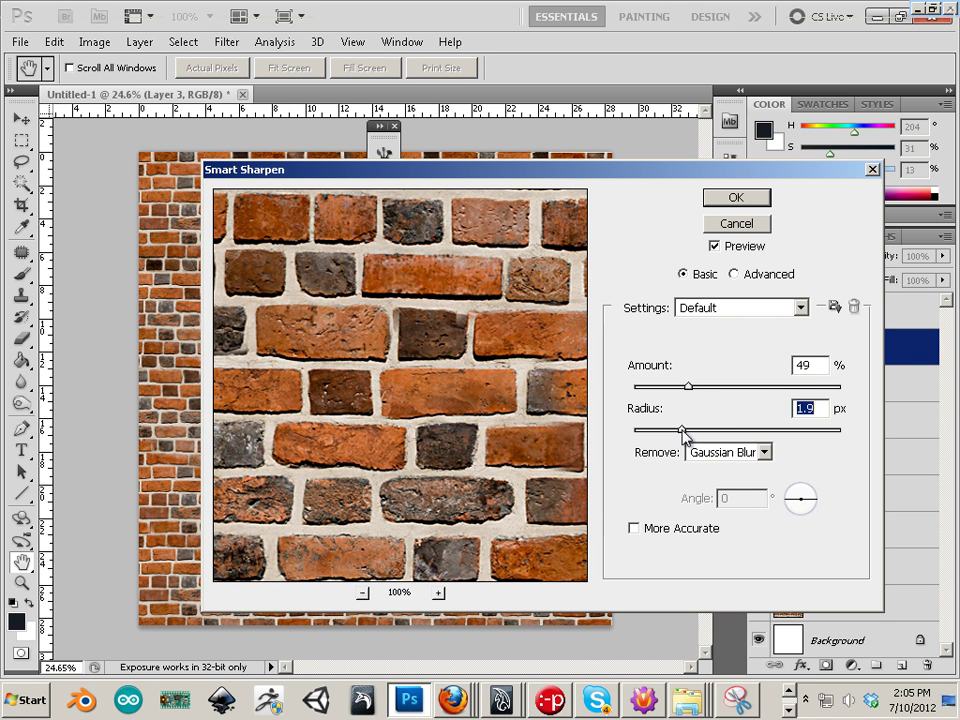
{"action": "left_click_drag", "start_coordinate": [688, 387], "coordinate": [683, 387]}
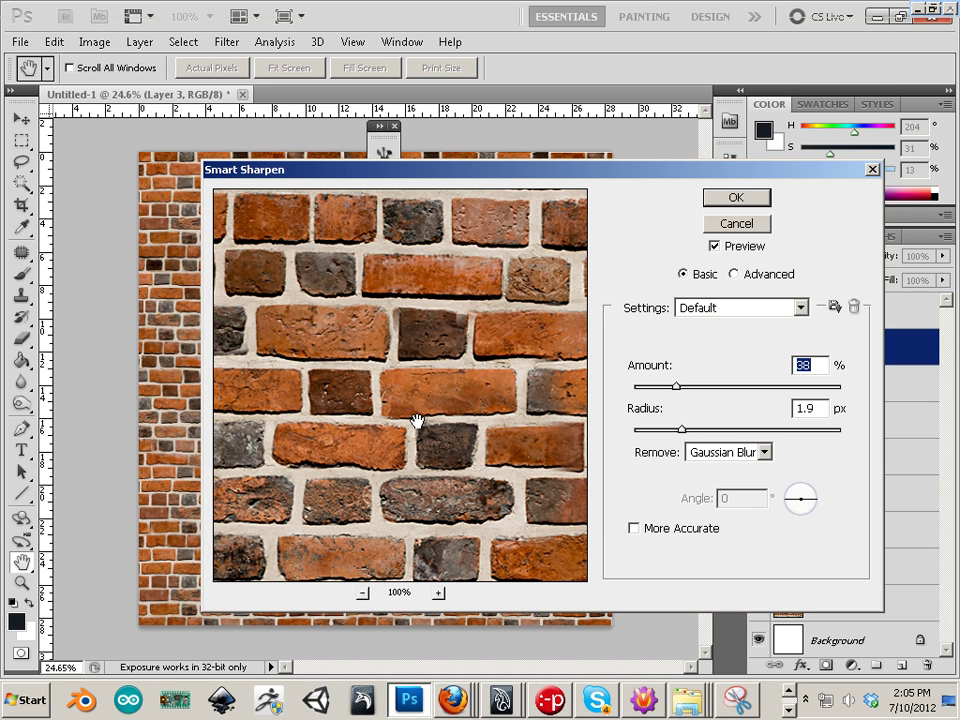
{"action": "left_click", "coordinate": [437, 597]}
{"action": "left_click", "coordinate": [437, 597]}
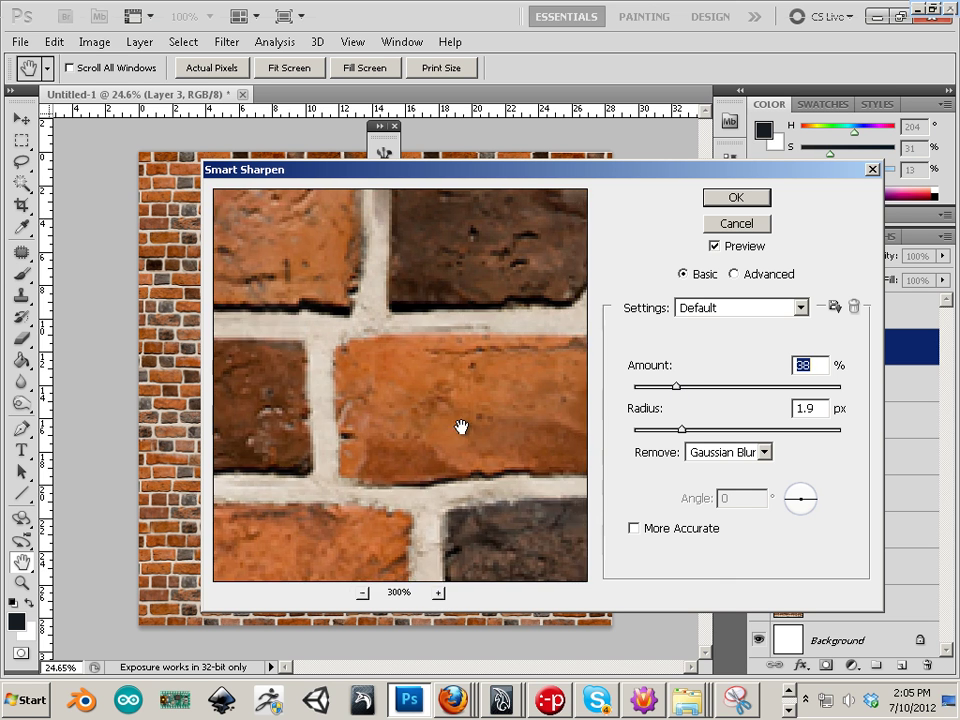
{"action": "left_click_drag", "start_coordinate": [461, 424], "coordinate": [349, 579]}
{"action": "left_click", "coordinate": [365, 597]}
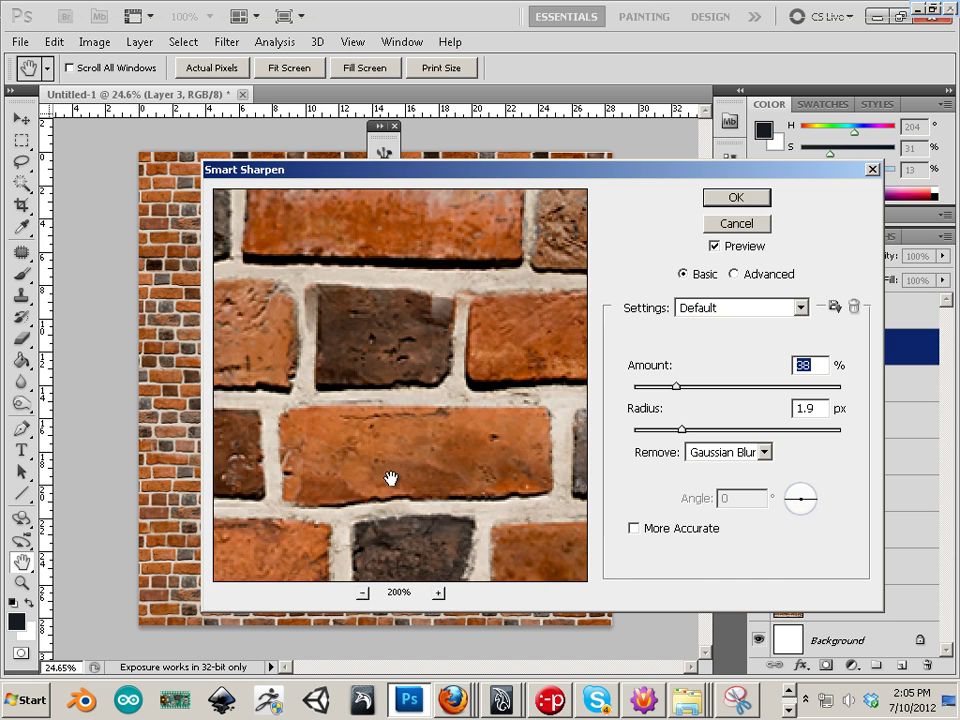
{"action": "left_click_drag", "start_coordinate": [388, 476], "coordinate": [425, 566]}
{"action": "left_click_drag", "start_coordinate": [681, 429], "coordinate": [643, 390]}
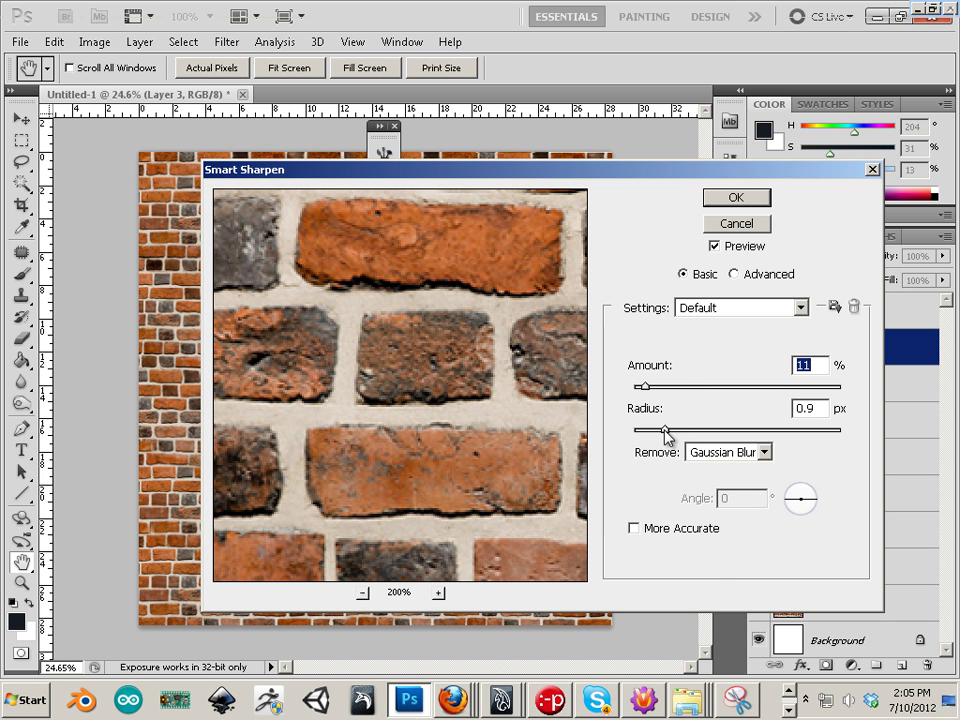
{"action": "left_click_drag", "start_coordinate": [665, 430], "coordinate": [653, 390]}
{"action": "left_click", "coordinate": [736, 198]}
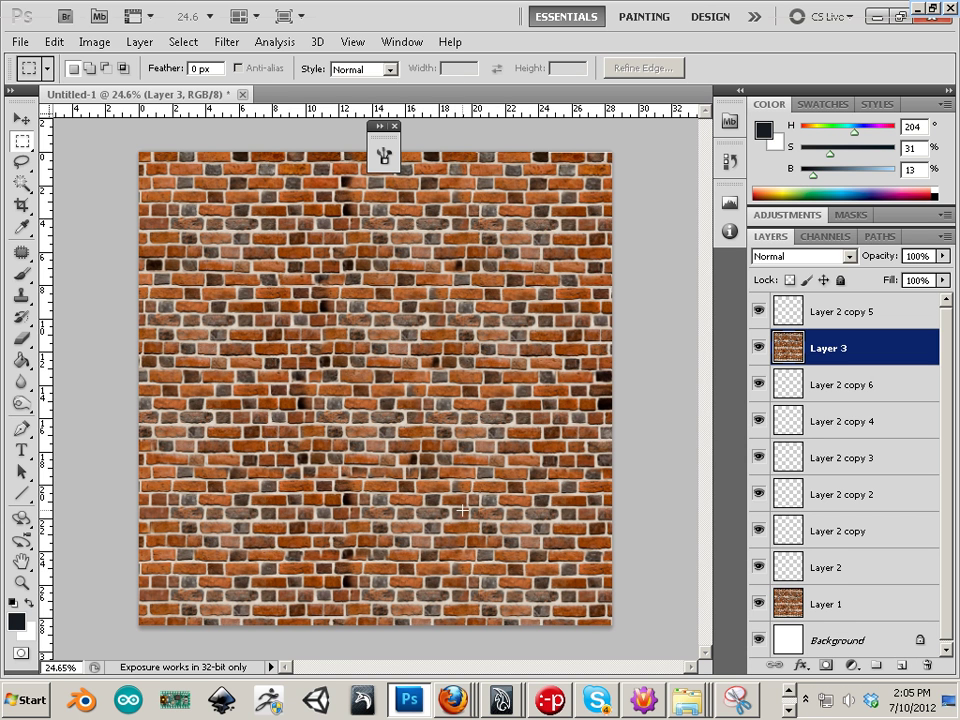
Lower Layer 3's saturation to -39 with a Hue/Saturation adjustment
{"action": "left_click", "coordinate": [104, 41]}
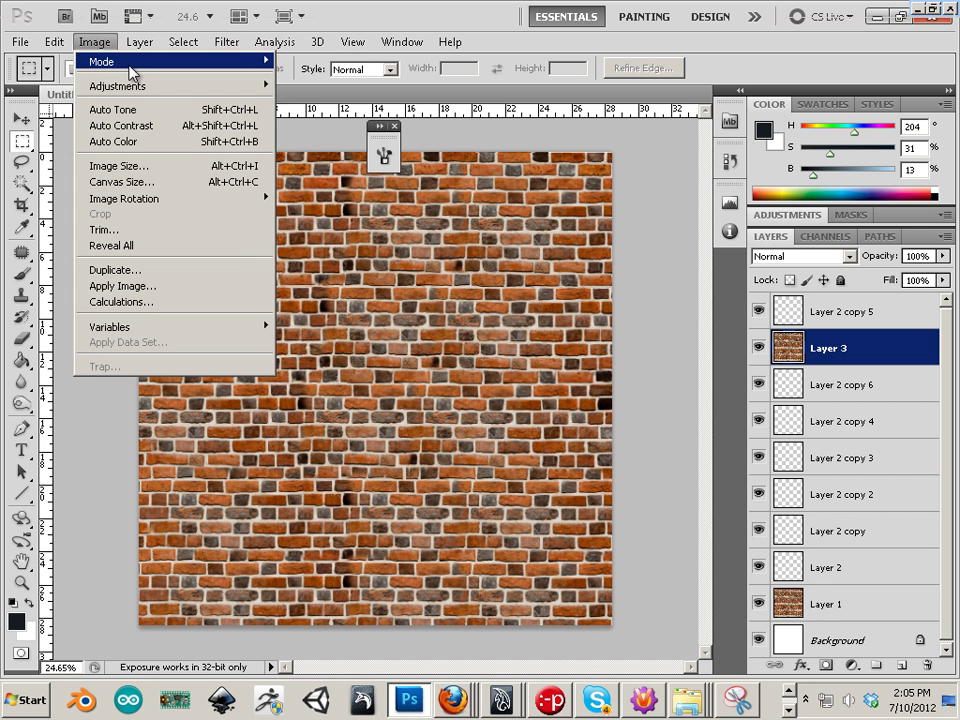
{"action": "mouse_move", "coordinate": [103, 86]}
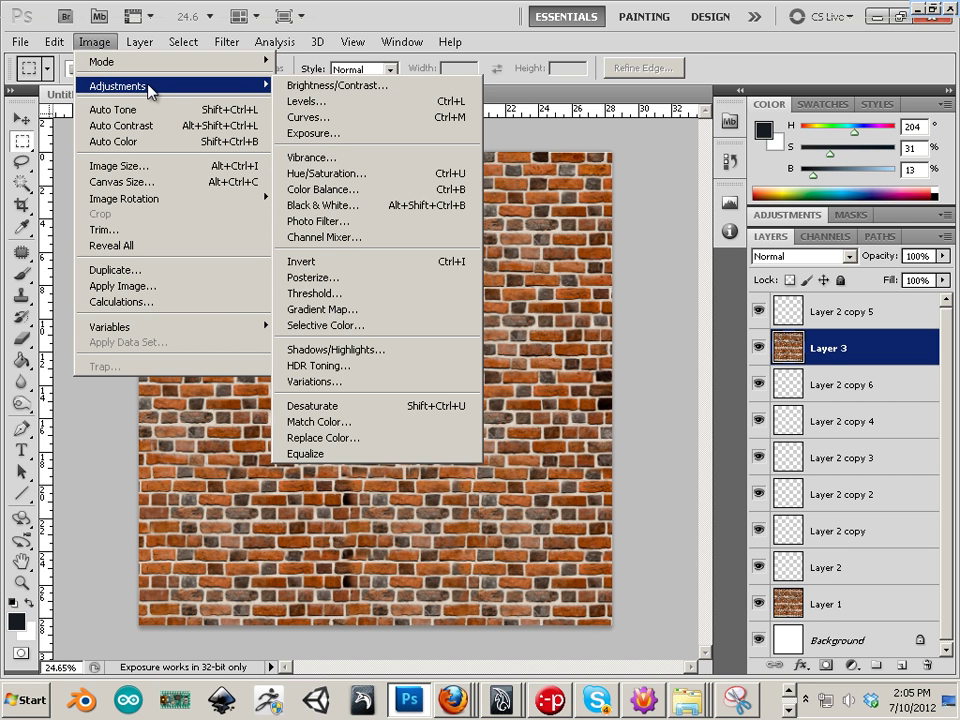
{"action": "left_click", "coordinate": [362, 174]}
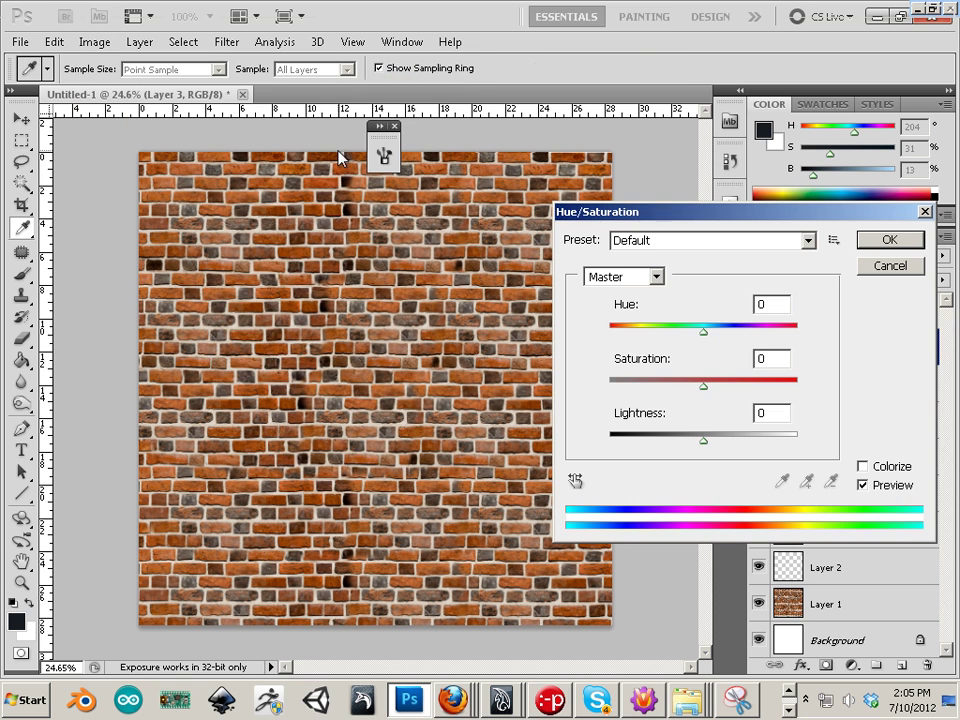
{"action": "left_click_drag", "start_coordinate": [706, 390], "coordinate": [667, 388]}
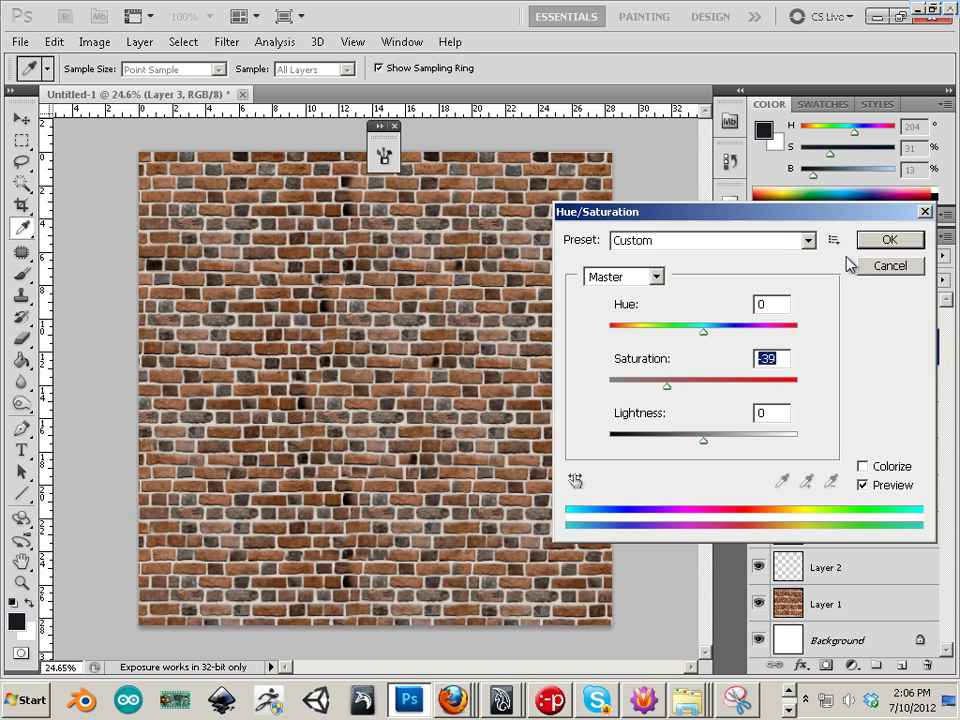
{"action": "left_click", "coordinate": [884, 240]}
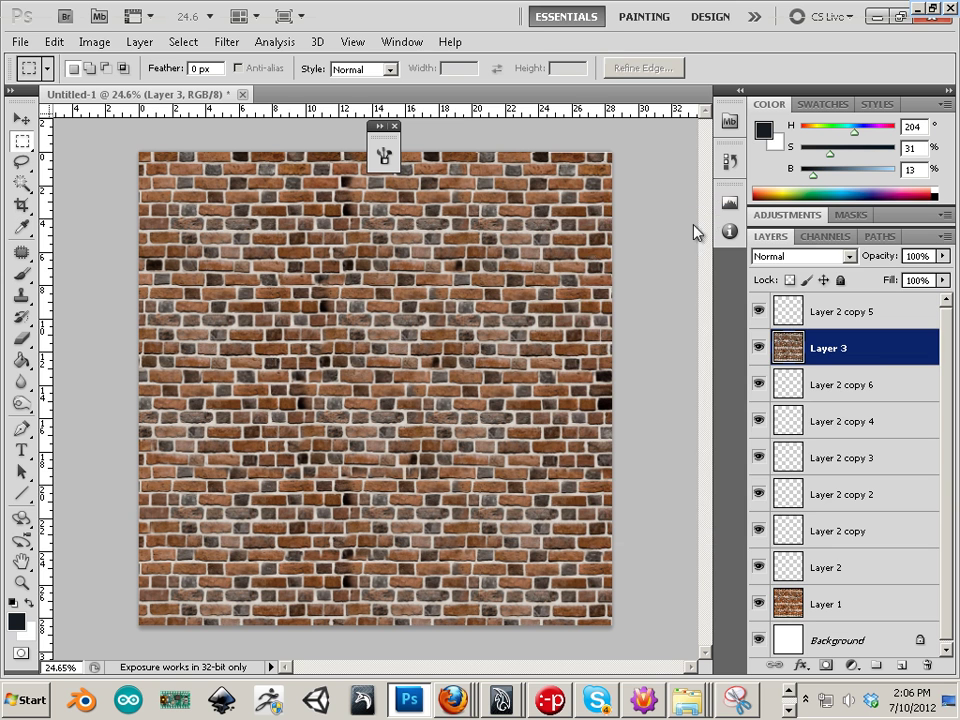
Bring the Firefox window forward and return to the brick texture image search results
{"action": "left_click", "coordinate": [453, 698]}
{"action": "left_click", "coordinate": [424, 580]}
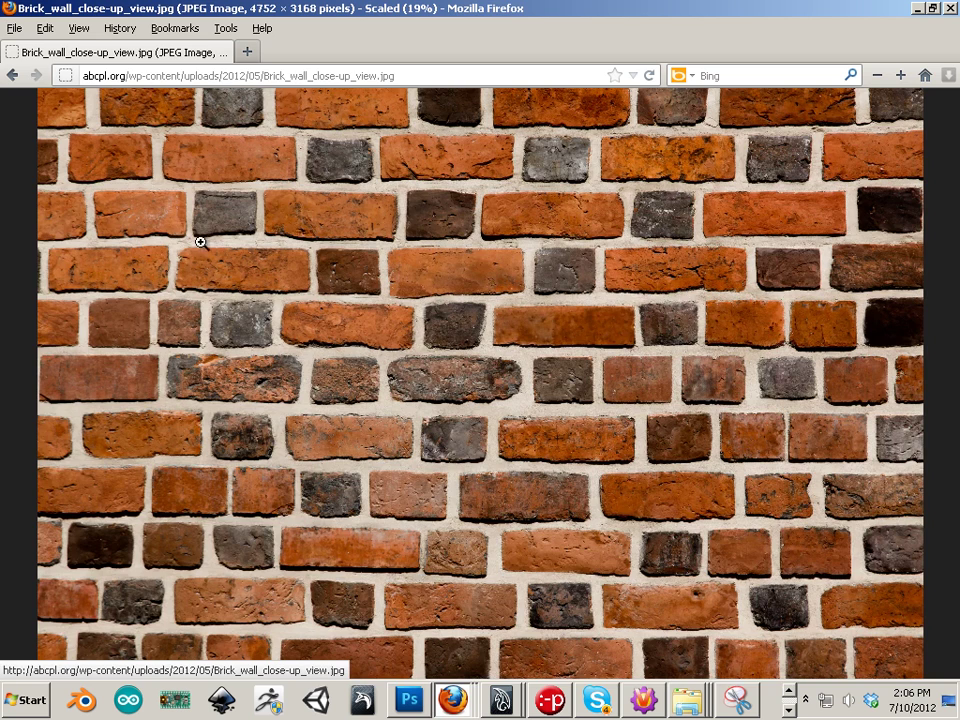
{"action": "left_click", "coordinate": [12, 75]}
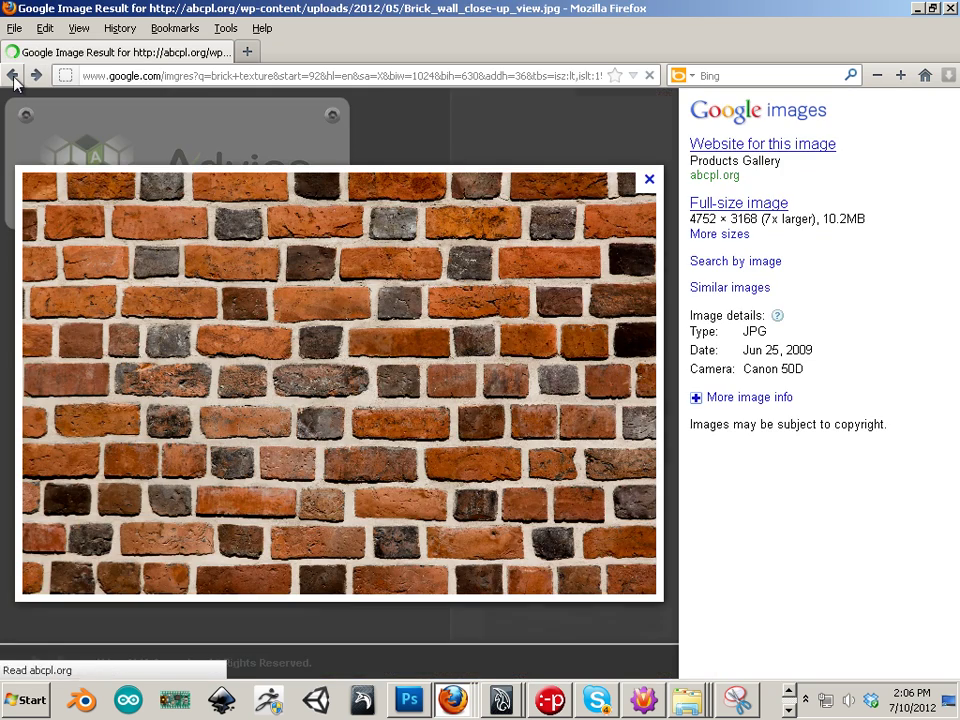
{"action": "left_click", "coordinate": [12, 75]}
{"action": "scroll", "coordinate": [454, 428], "scroll_direction": "up", "scroll_amount": 5}
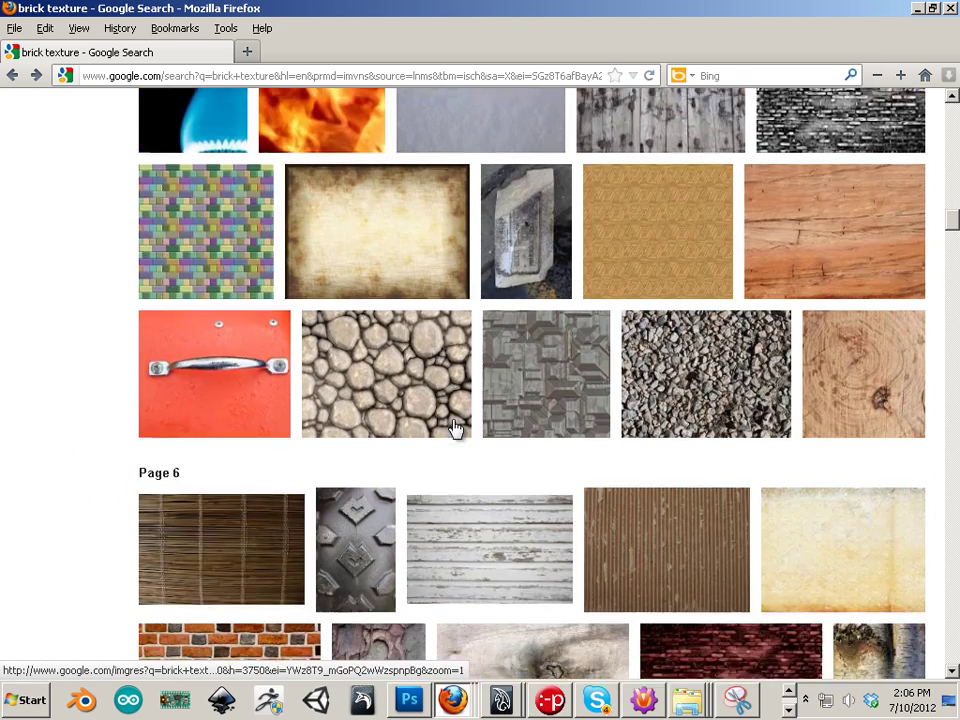
{"action": "scroll", "coordinate": [454, 428], "scroll_direction": "down", "scroll_amount": 3}
{"action": "scroll", "coordinate": [454, 428], "scroll_direction": "up", "scroll_amount": 8}
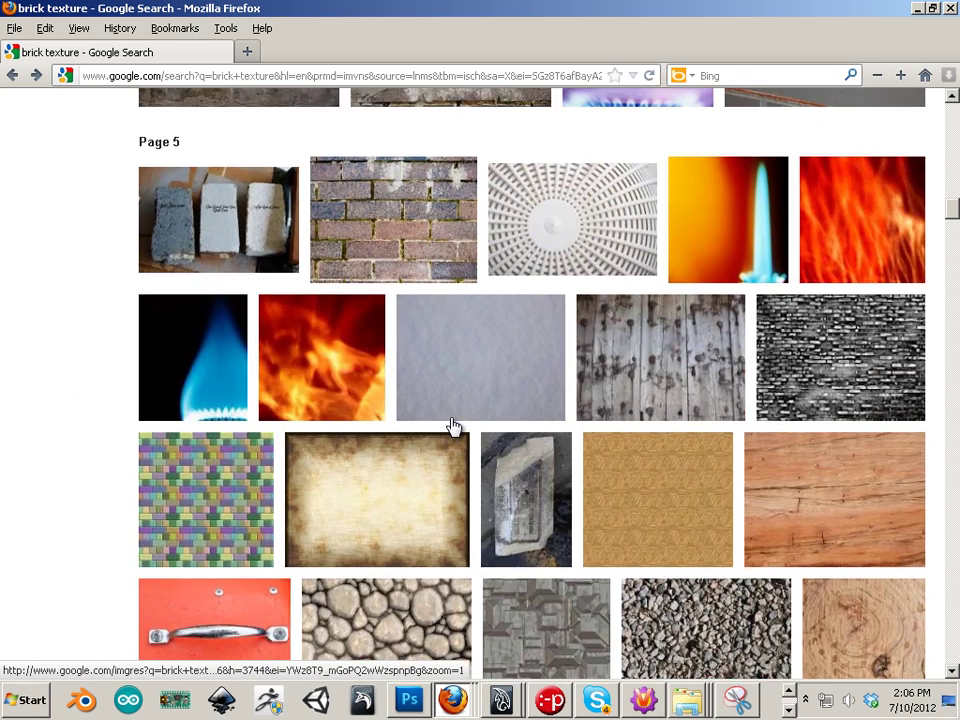
{"action": "scroll", "coordinate": [454, 428], "scroll_direction": "up", "scroll_amount": 6}
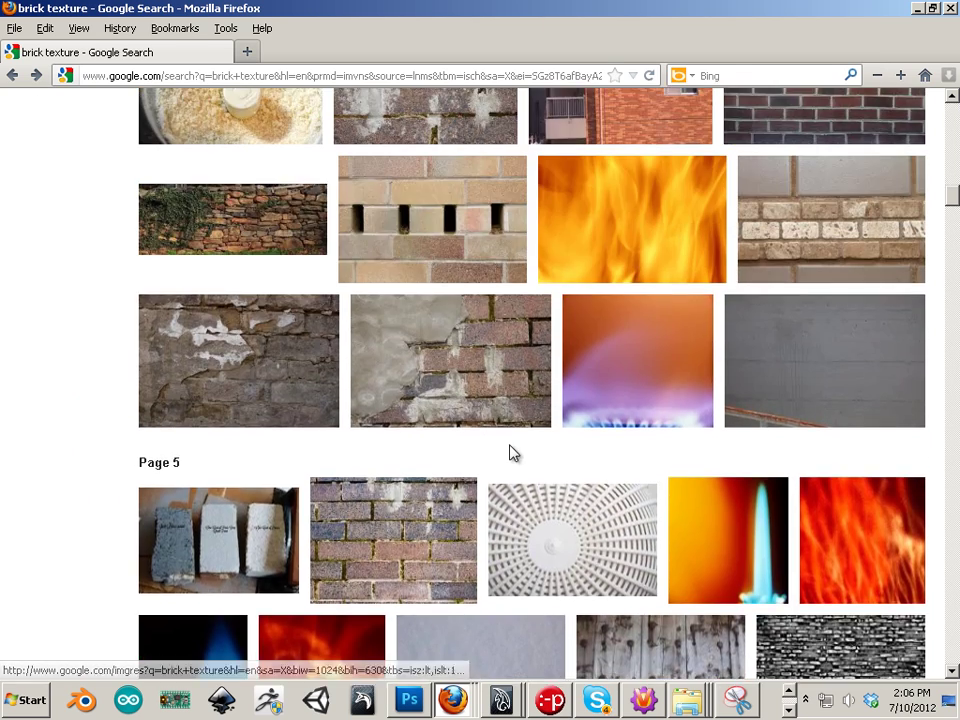
{"action": "scroll", "coordinate": [510, 453], "scroll_direction": "up", "scroll_amount": 10}
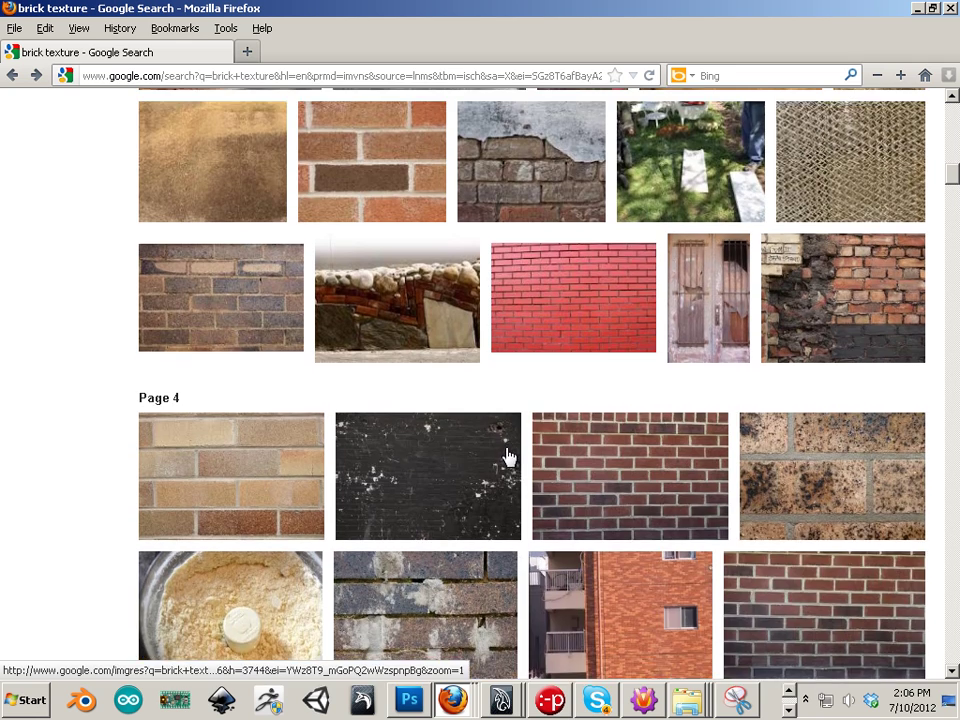
{"action": "scroll", "coordinate": [508, 457], "scroll_direction": "up", "scroll_amount": 8}
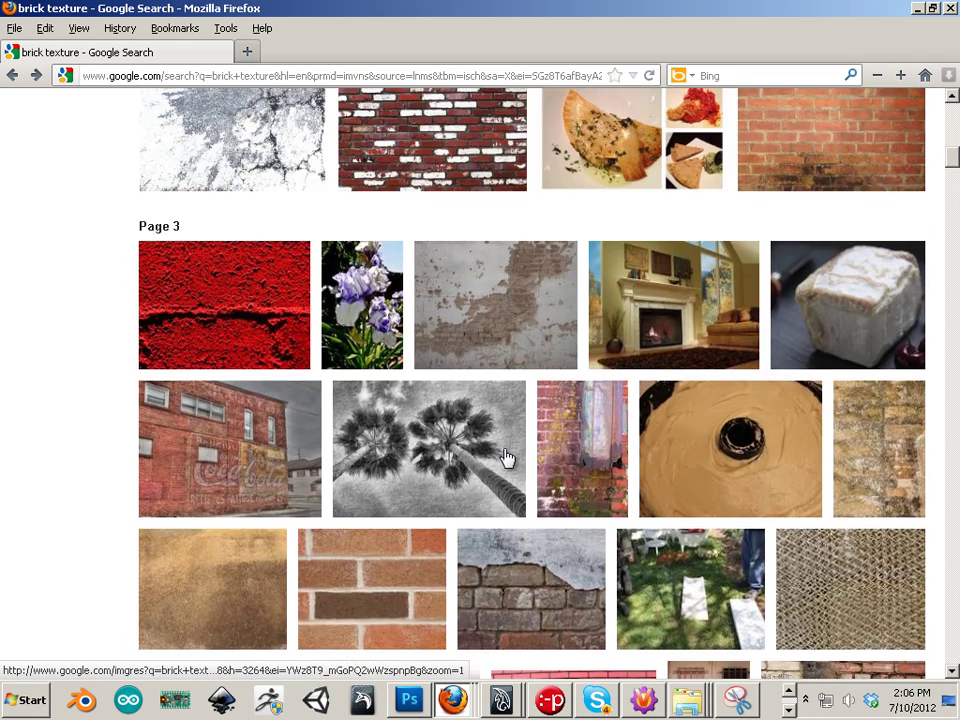
{"action": "scroll", "coordinate": [506, 456], "scroll_direction": "up", "scroll_amount": 6}
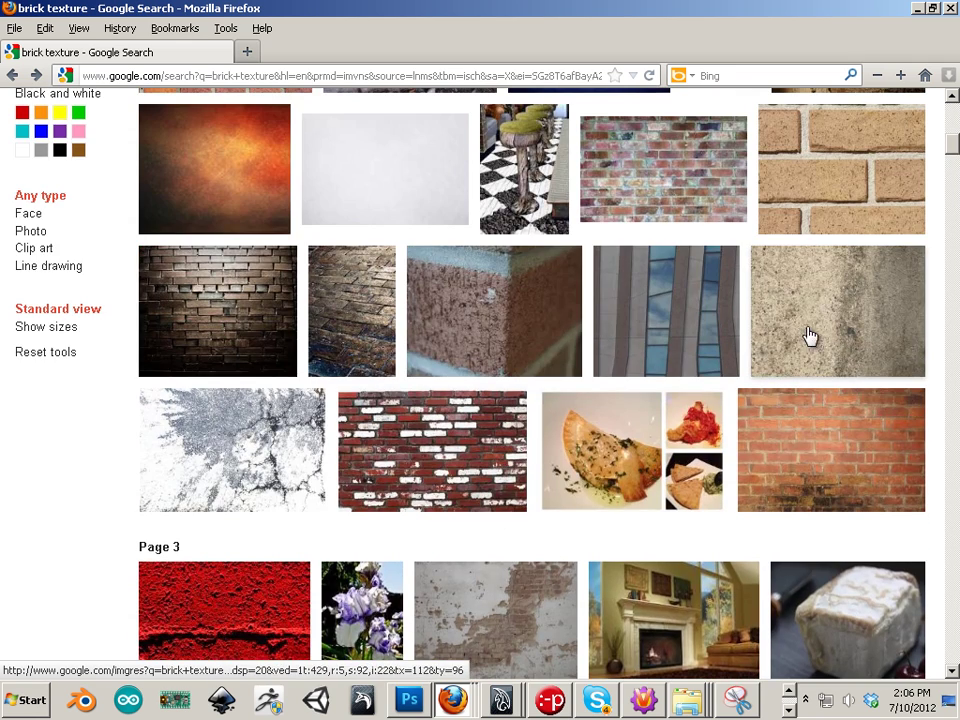
Open the Rough Concrete Texture 4 image at full size and copy it
{"action": "left_click", "coordinate": [872, 321]}
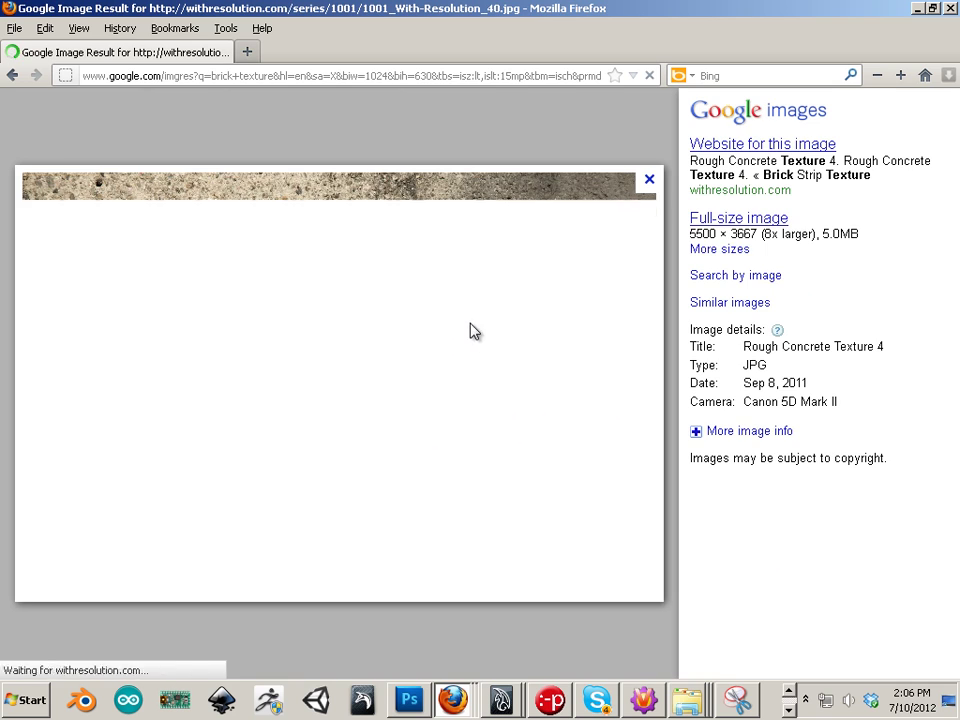
{"action": "left_click", "coordinate": [694, 219]}
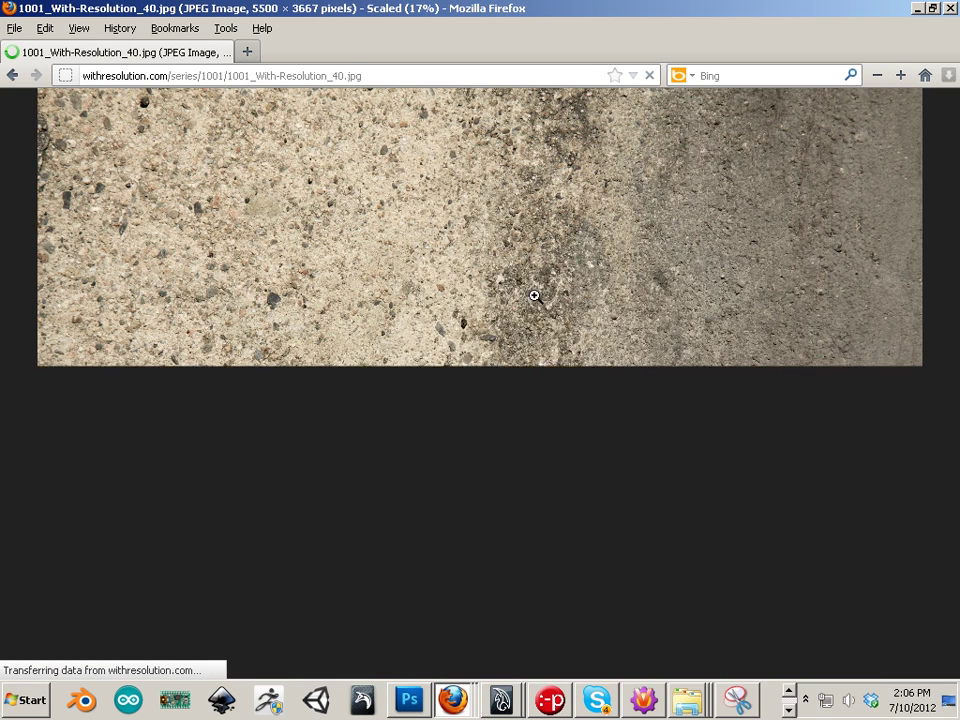
{"action": "right_click", "coordinate": [443, 275]}
{"action": "left_click", "coordinate": [480, 306]}
{"action": "left_click", "coordinate": [330, 270]}
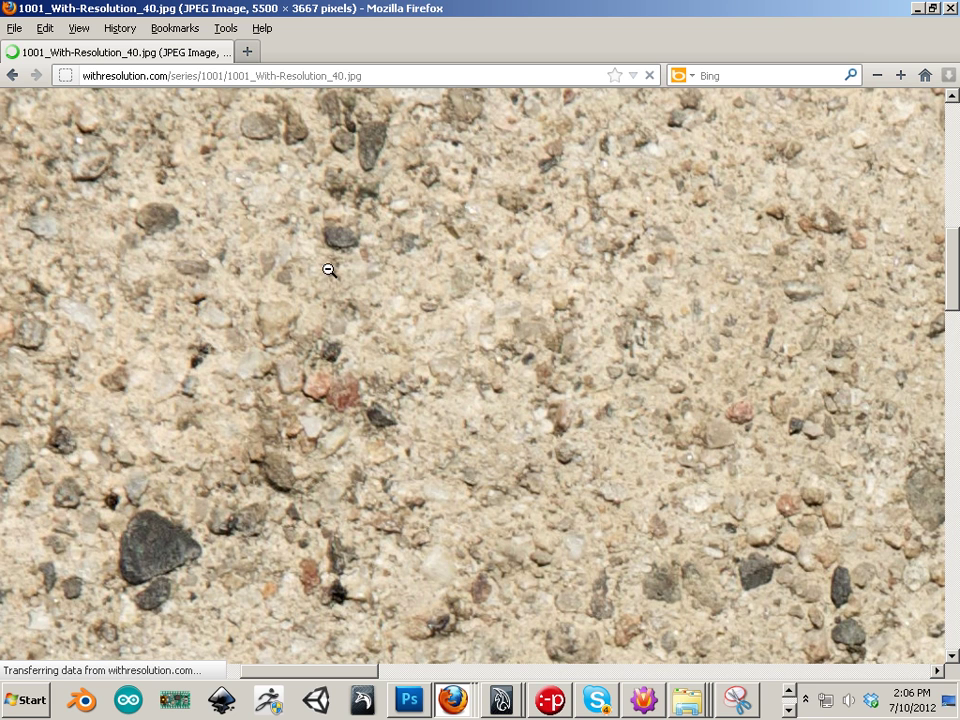
{"action": "right_click", "coordinate": [420, 302]}
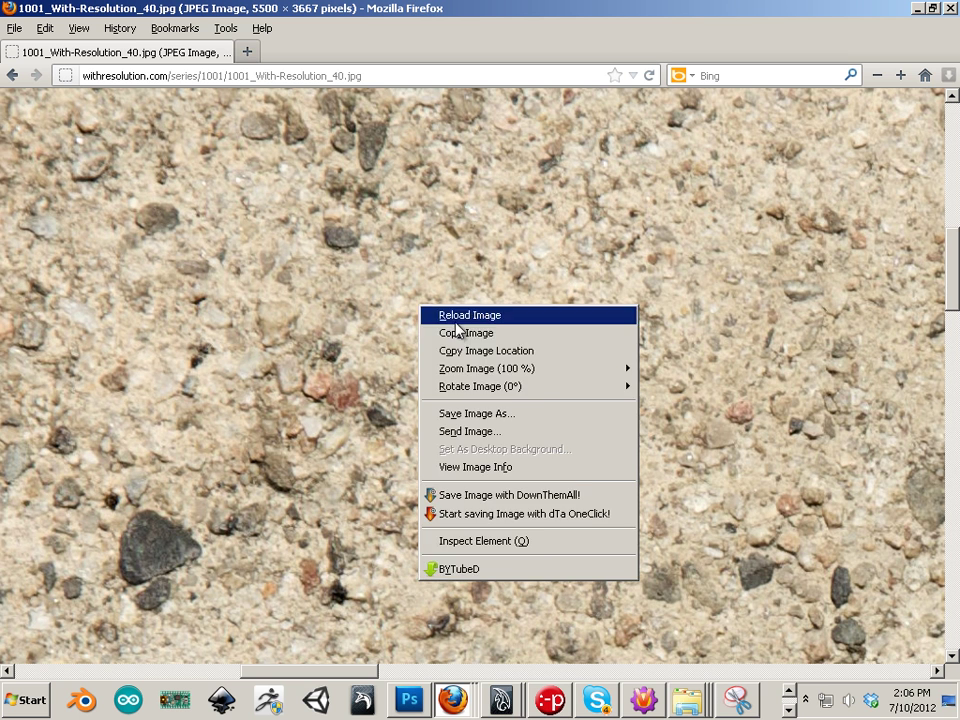
{"action": "left_click", "coordinate": [455, 332]}
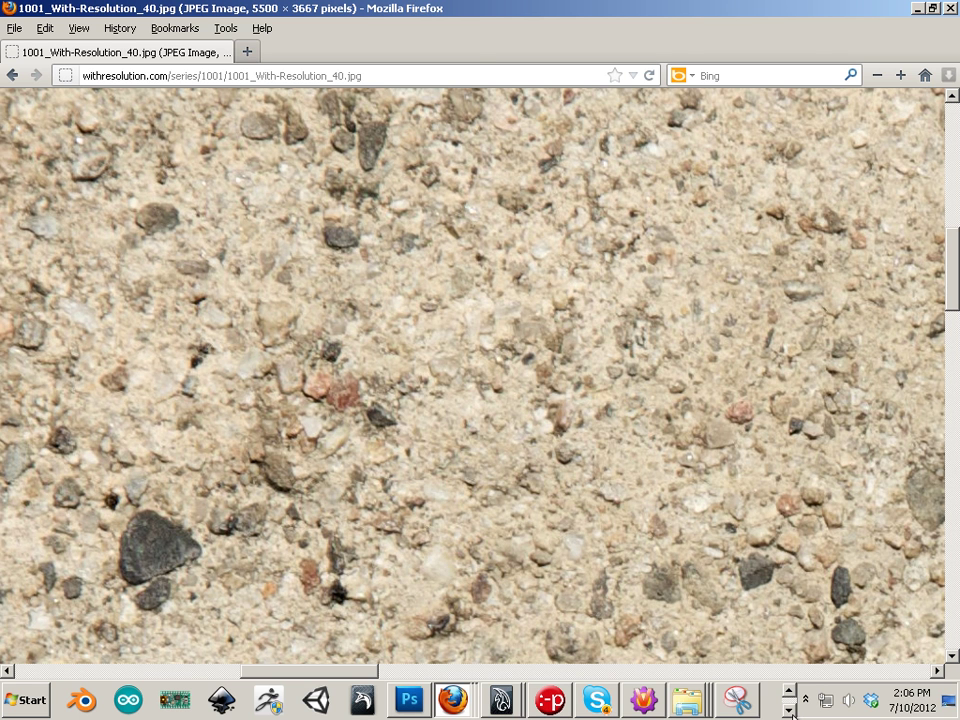
Paste the concrete photo into the brick document as Layer 4, scaled to about 76%
{"action": "left_click", "coordinate": [411, 705]}
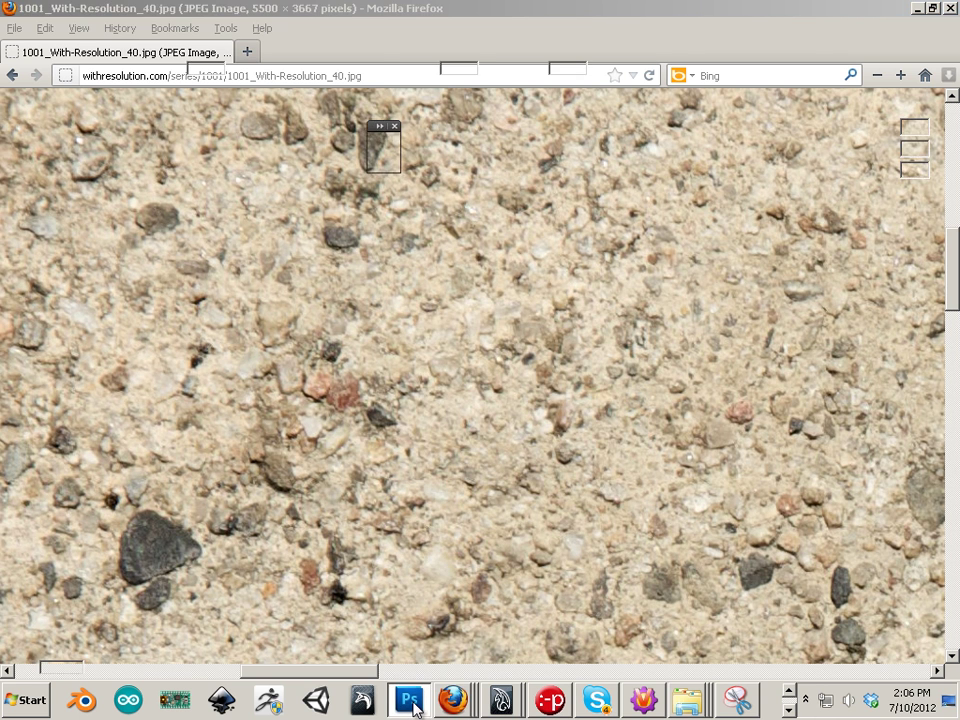
{"action": "left_click", "coordinate": [54, 41]}
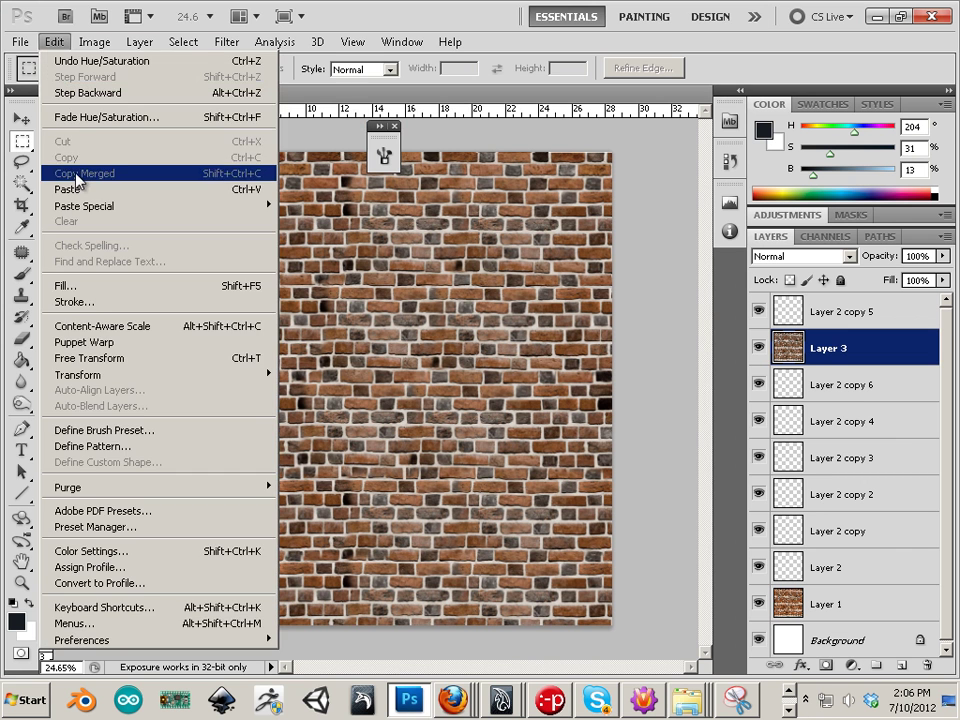
{"action": "left_click", "coordinate": [62, 134]}
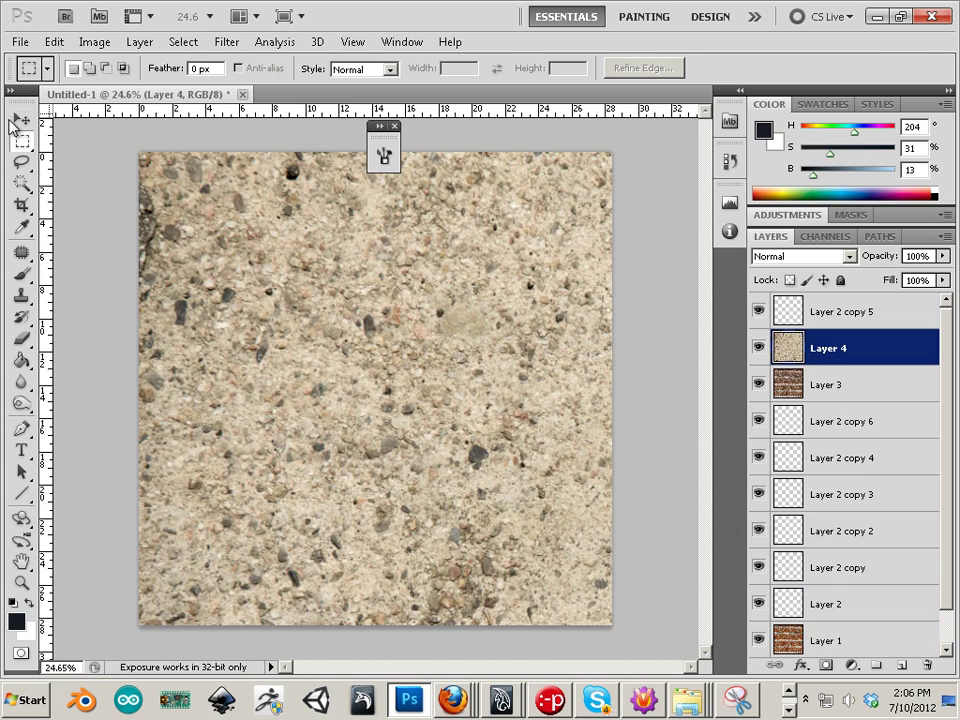
{"action": "left_click", "coordinate": [21, 118]}
{"action": "key", "text": "ctrl+t"}
{"action": "left_click_drag", "start_coordinate": [140, 154], "coordinate": [55, 129]}
{"action": "left_click", "coordinate": [21, 118]}
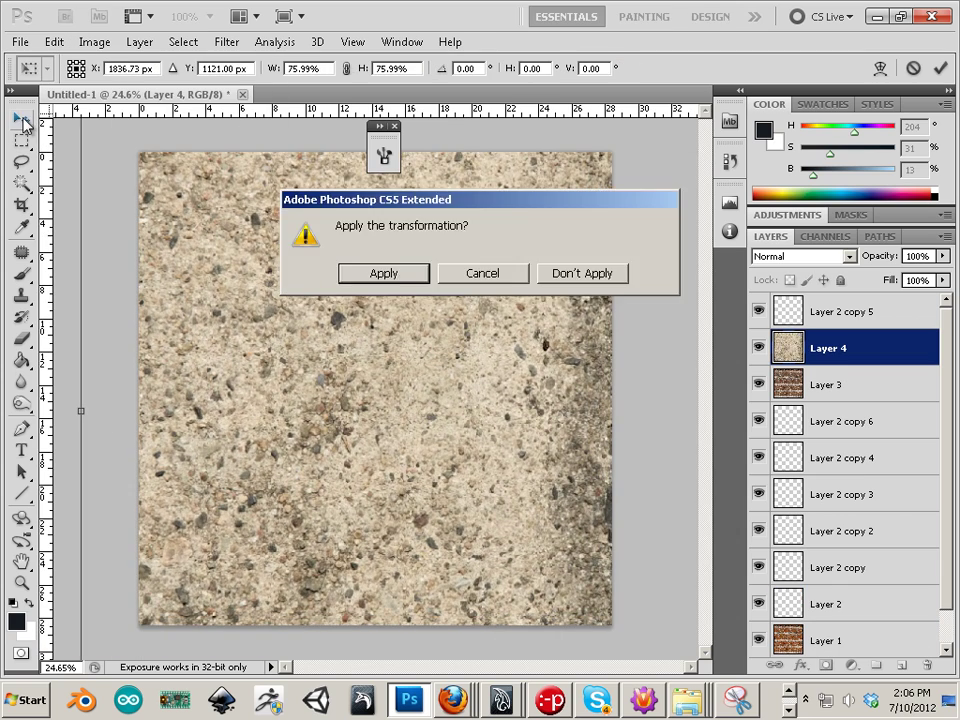
{"action": "left_click", "coordinate": [370, 273]}
Set Layer 4 to Soft Light blend mode at 78% opacity
{"action": "scroll", "coordinate": [805, 262], "scroll_direction": "down", "scroll_amount": 17}
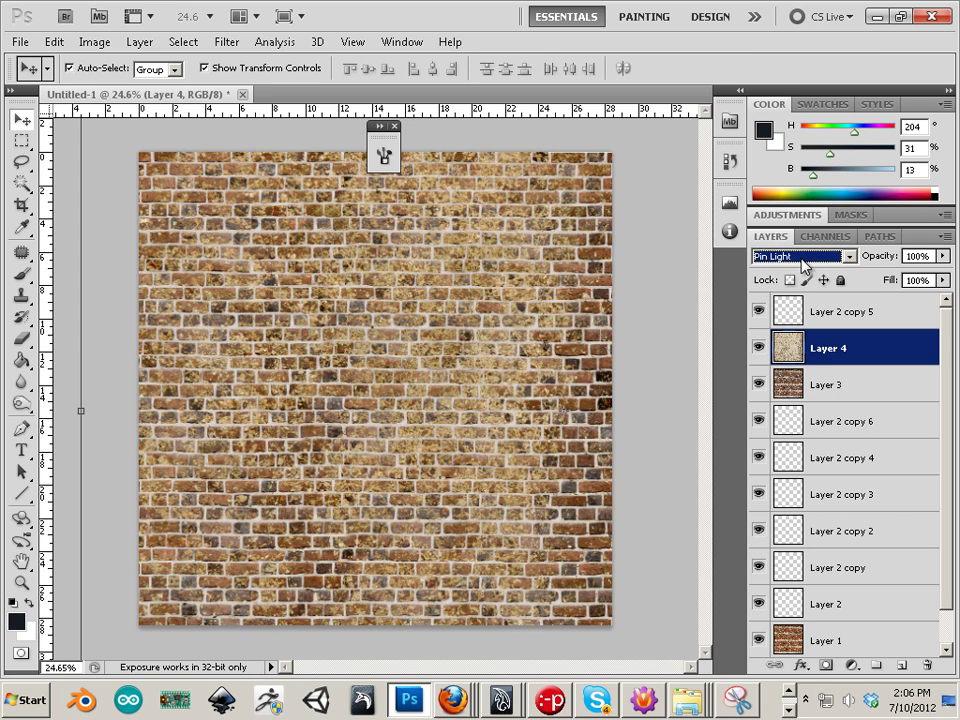
{"action": "scroll", "coordinate": [805, 262], "scroll_direction": "down", "scroll_amount": 1}
{"action": "scroll", "coordinate": [805, 262], "scroll_direction": "up", "scroll_amount": 1}
{"action": "left_click", "coordinate": [838, 258]}
{"action": "left_click", "coordinate": [826, 251]}
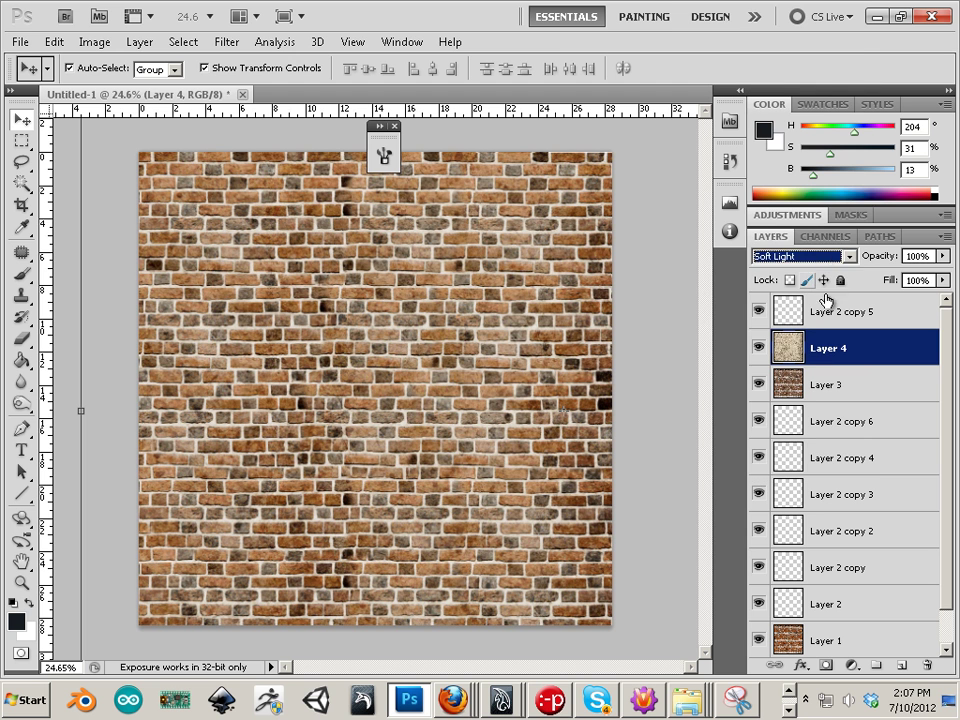
{"action": "left_click_drag", "start_coordinate": [944, 259], "coordinate": [925, 271]}
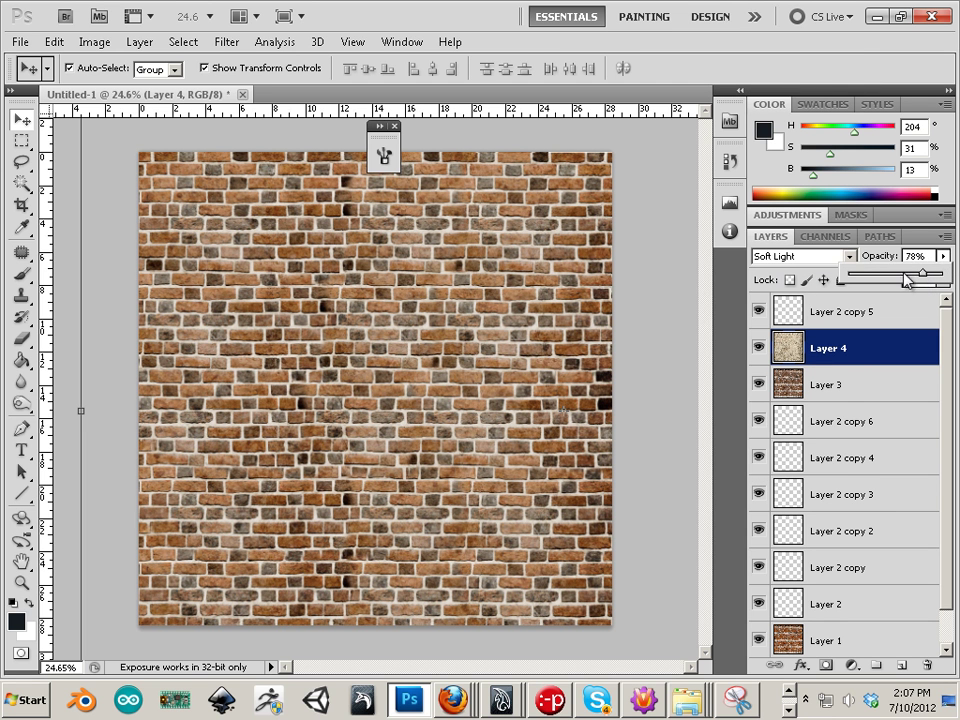
{"action": "left_click", "coordinate": [757, 348]}
{"action": "left_click", "coordinate": [757, 349]}
{"action": "left_click", "coordinate": [757, 349]}
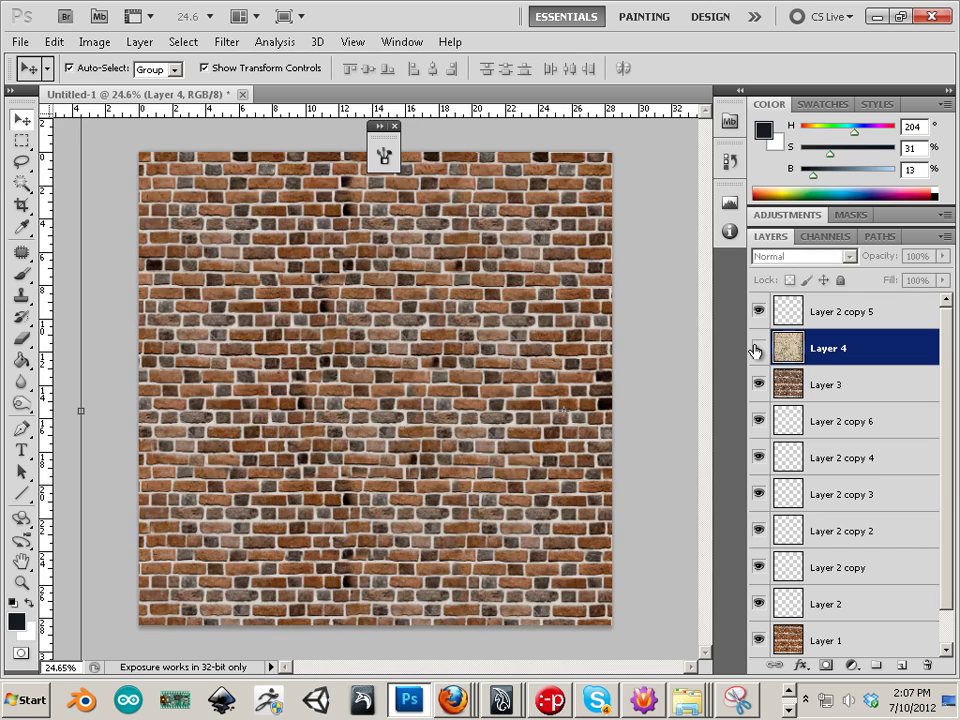
{"action": "left_click", "coordinate": [757, 349]}
{"action": "scroll", "coordinate": [385, 367], "scroll_direction": "up", "scroll_amount": 6}
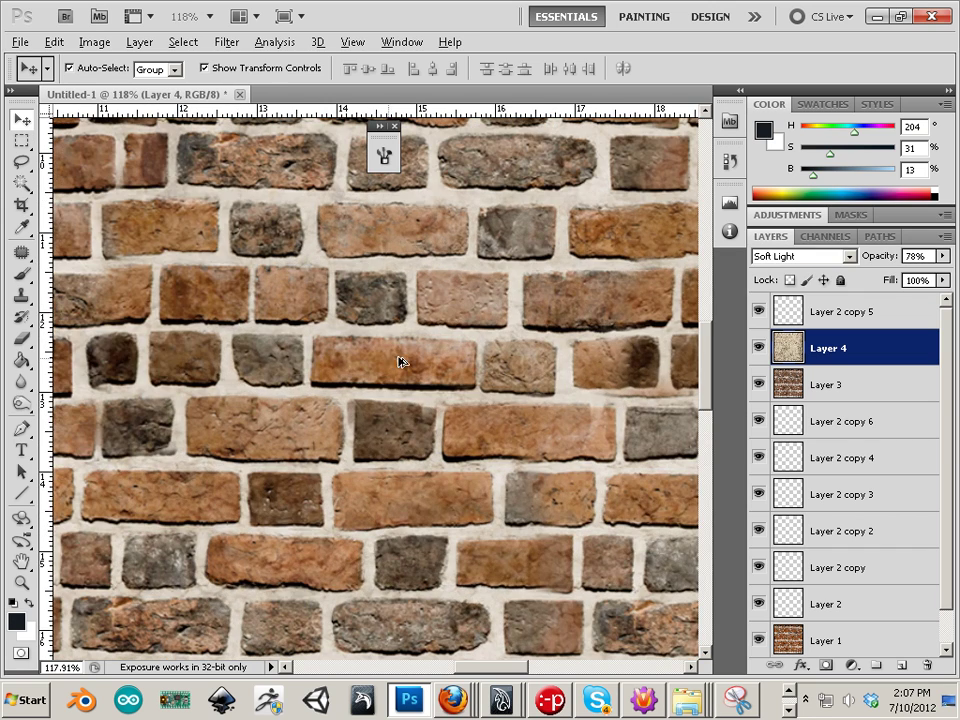
{"action": "left_click", "coordinate": [757, 349]}
{"action": "left_click", "coordinate": [757, 349]}
{"action": "left_click", "coordinate": [757, 349]}
{"action": "left_click", "coordinate": [757, 349]}
{"action": "left_click", "coordinate": [757, 349]}
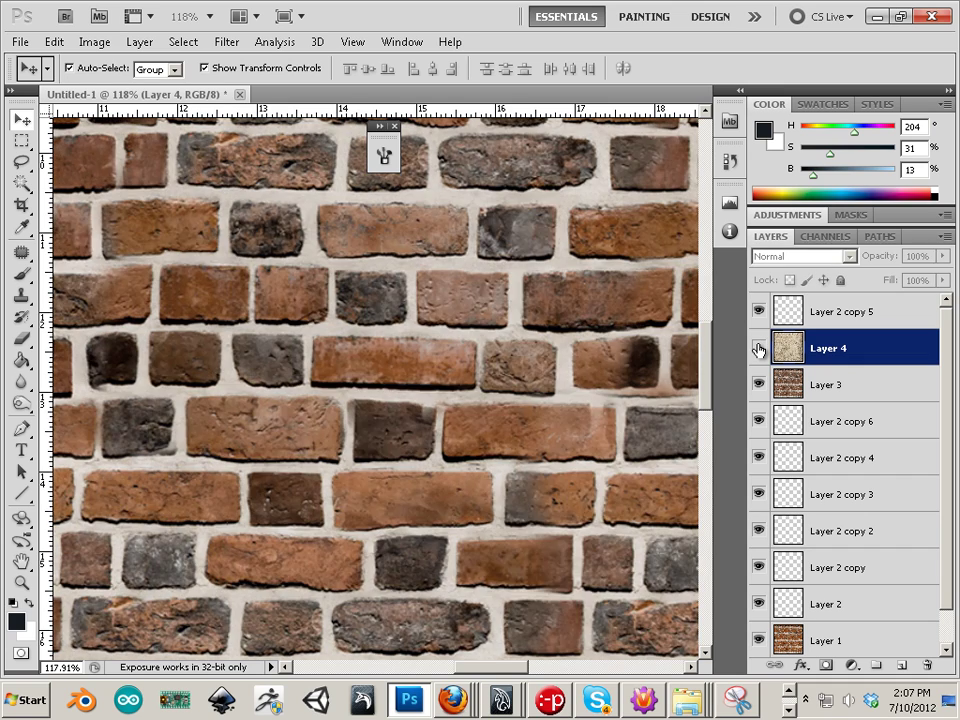
{"action": "left_click", "coordinate": [757, 349]}
{"action": "scroll", "coordinate": [337, 377], "scroll_direction": "down", "scroll_amount": 5}
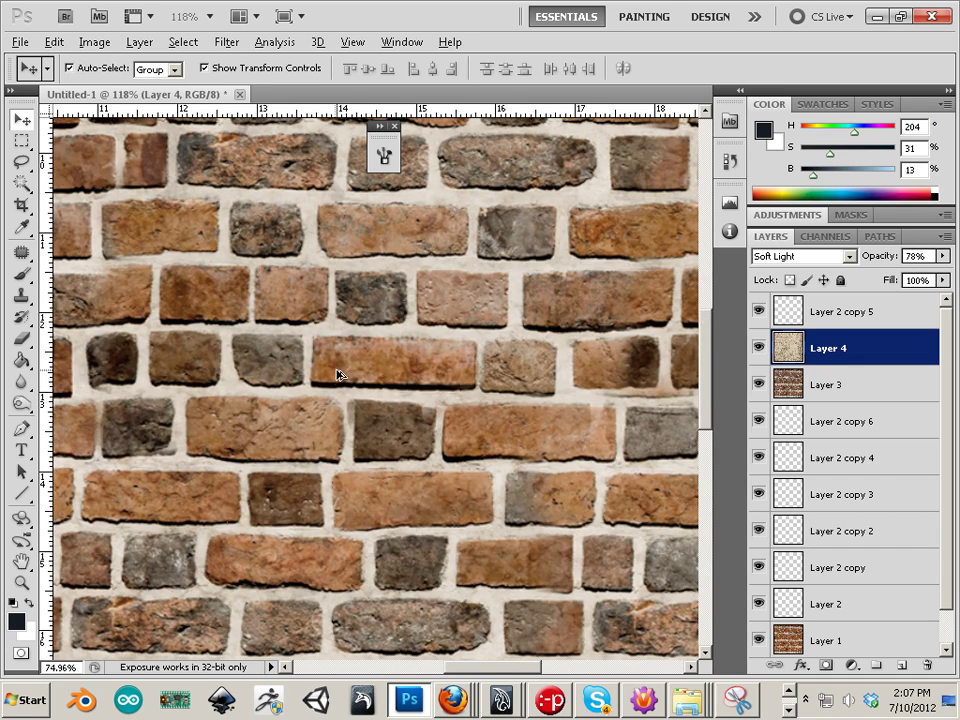
{"action": "scroll", "coordinate": [338, 373], "scroll_direction": "down", "scroll_amount": 1}
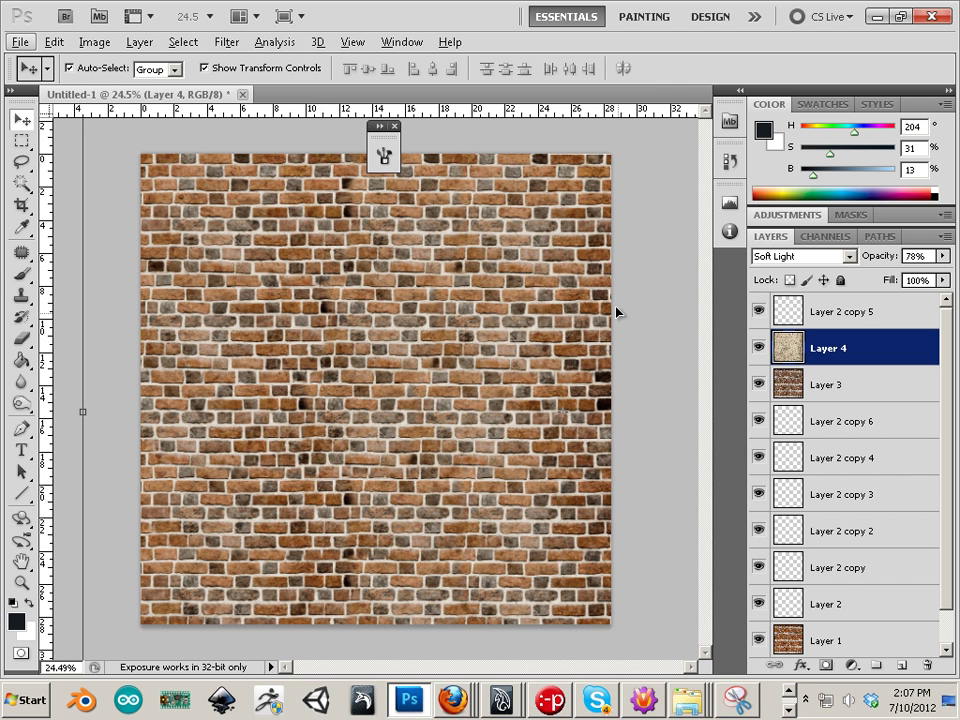
Delete Layer 2 and all of its empty copies
{"action": "left_click", "coordinate": [835, 422]}
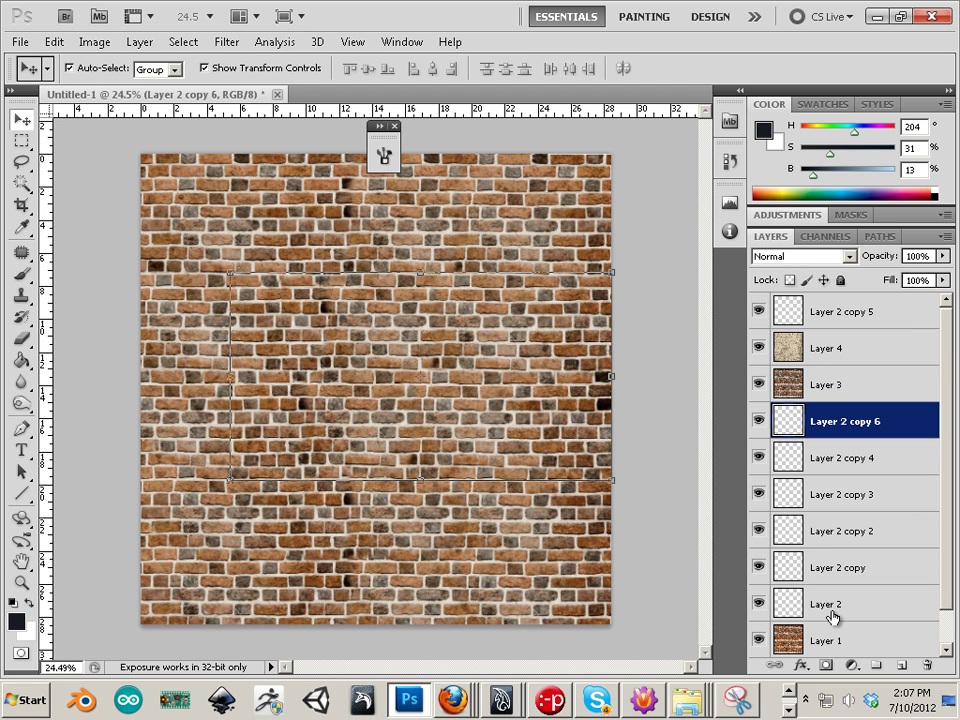
{"action": "left_click", "coordinate": [833, 605], "text": "shift"}
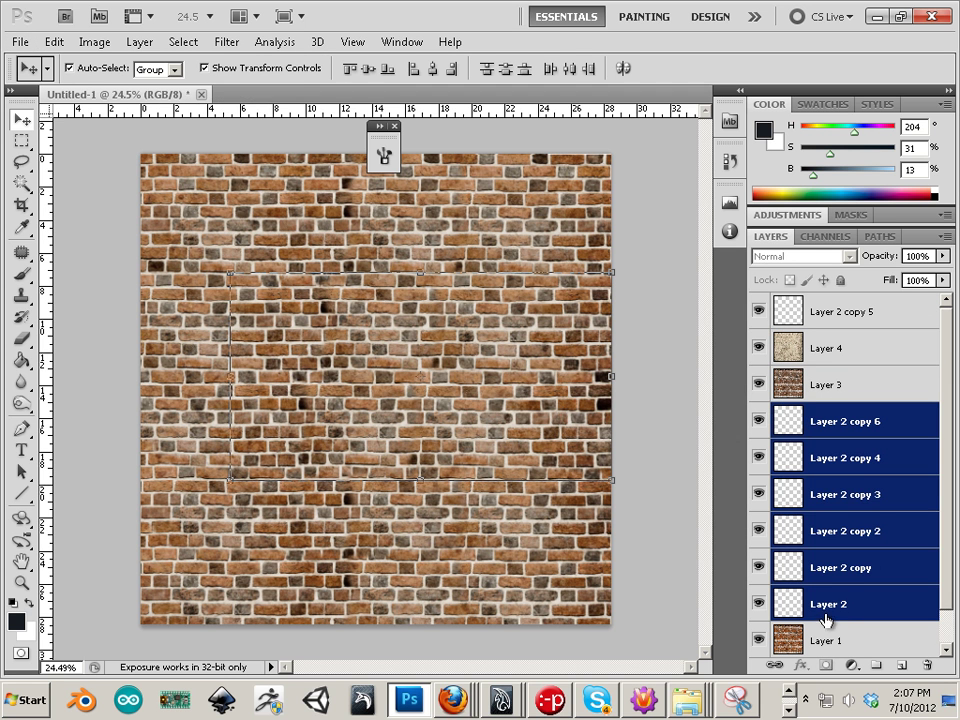
{"action": "left_click_drag", "start_coordinate": [828, 597], "coordinate": [927, 664]}
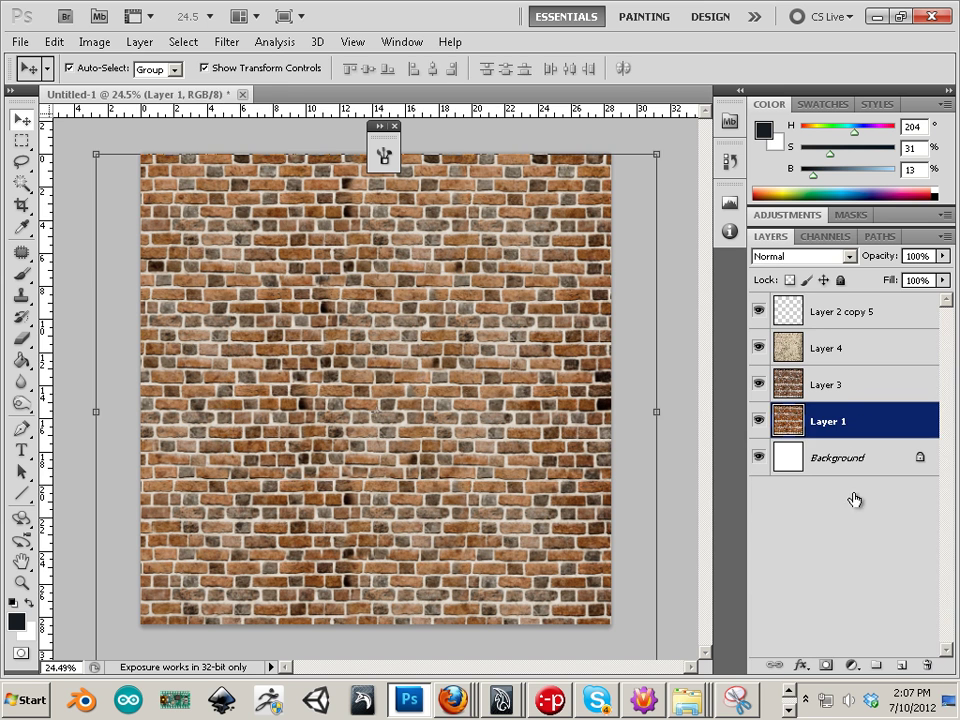
{"action": "left_click_drag", "start_coordinate": [824, 318], "coordinate": [926, 664]}
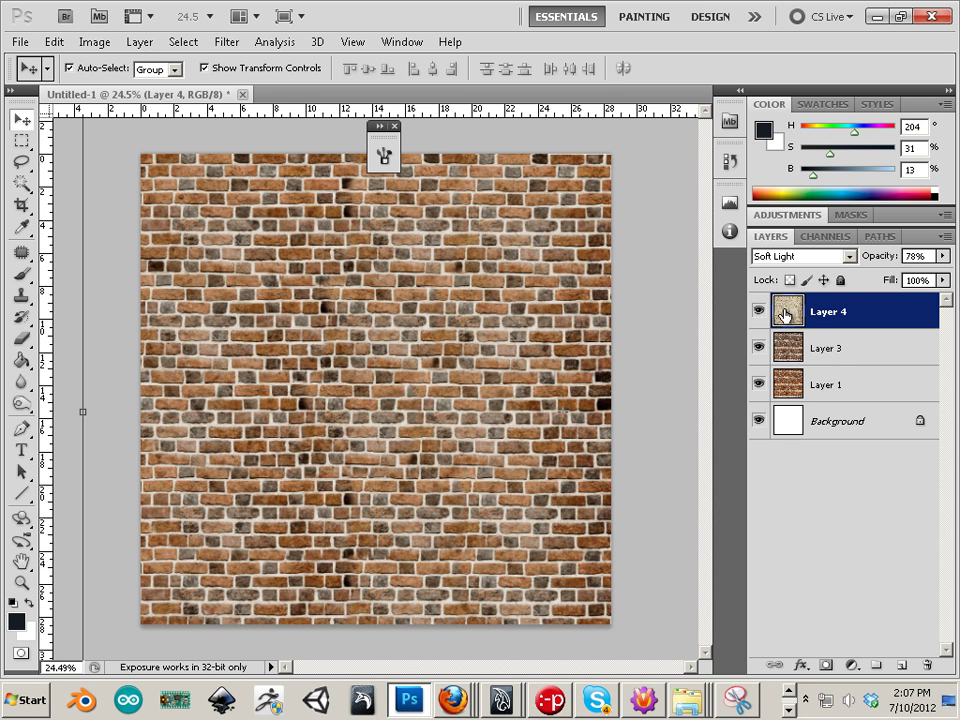
Group Layers 4, 3 and 1 and name the group 'color'
{"action": "left_click", "coordinate": [821, 385], "text": "shift"}
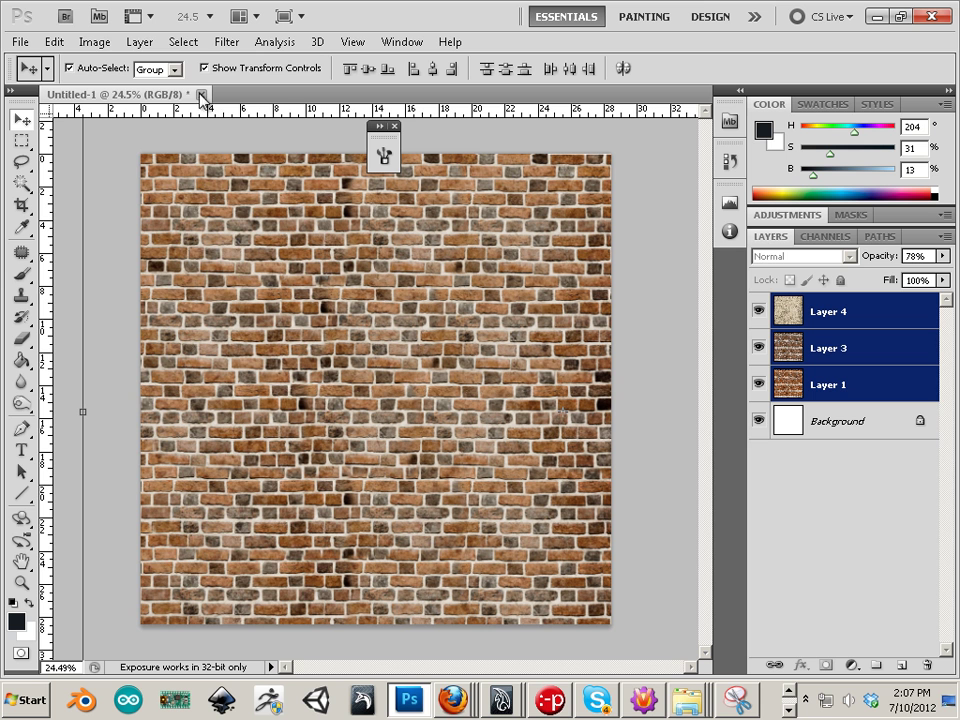
{"action": "left_click", "coordinate": [139, 41]}
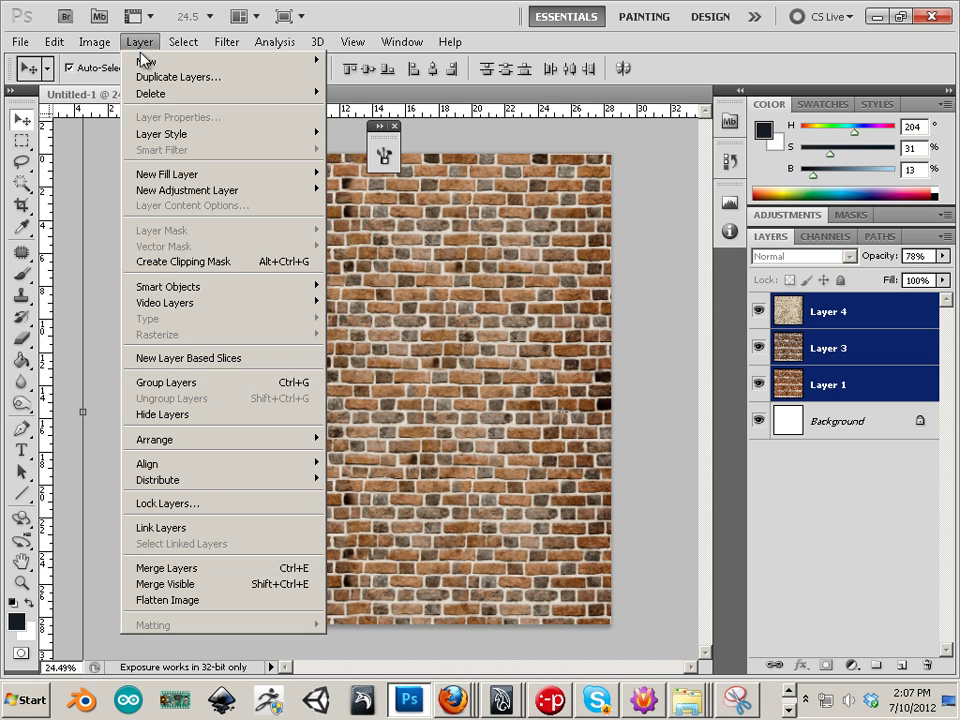
{"action": "left_click", "coordinate": [182, 382]}
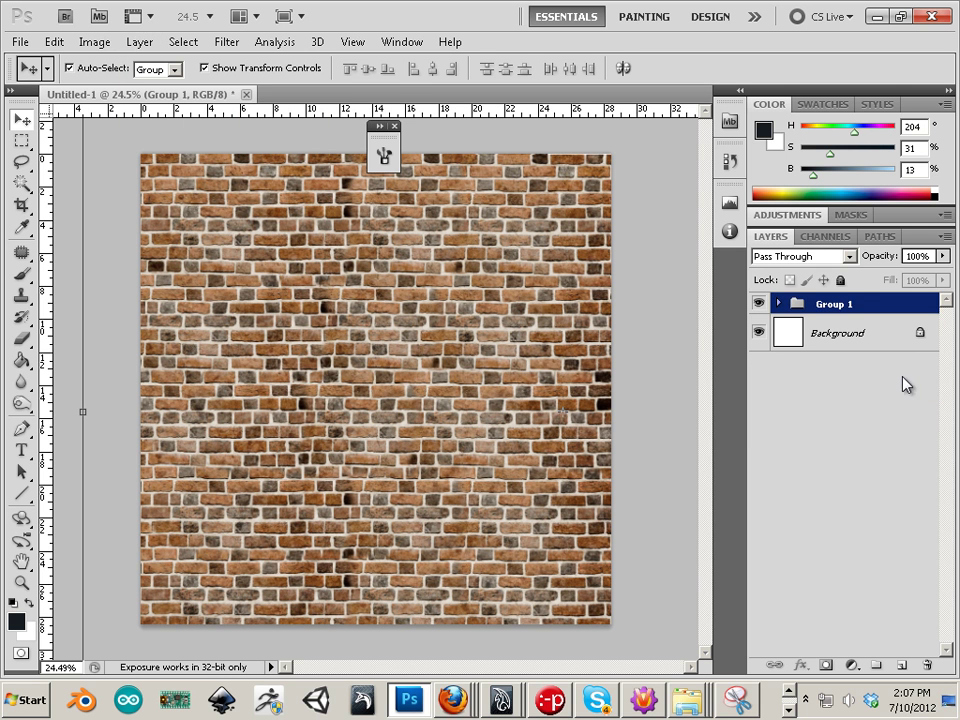
{"action": "double_click", "coordinate": [830, 305]}
{"action": "type", "text": "color"}
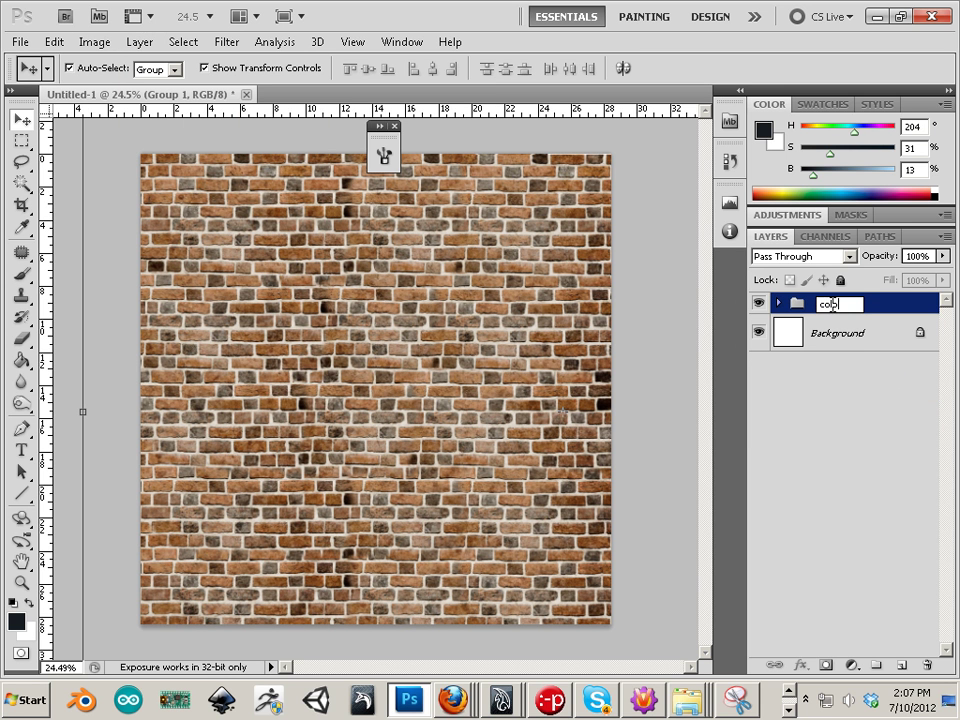
{"action": "key", "text": "Return"}
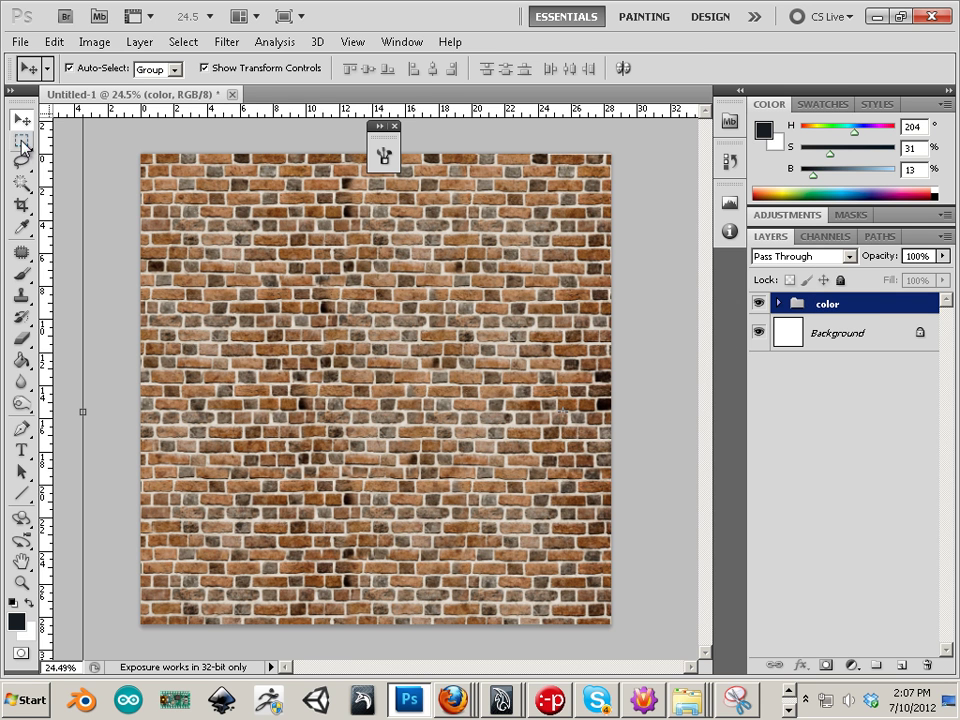
Copy the merged brick image and paste it as Layer 5 above the color group
{"action": "left_click", "coordinate": [22, 142]}
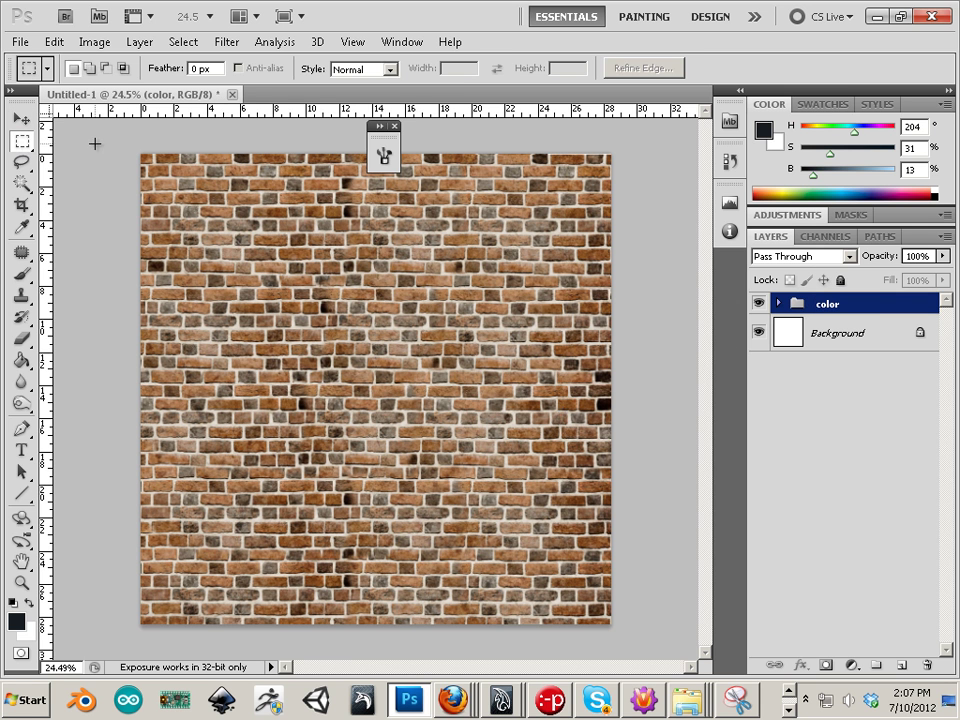
{"action": "left_click", "coordinate": [54, 42]}
{"action": "left_click", "coordinate": [86, 173]}
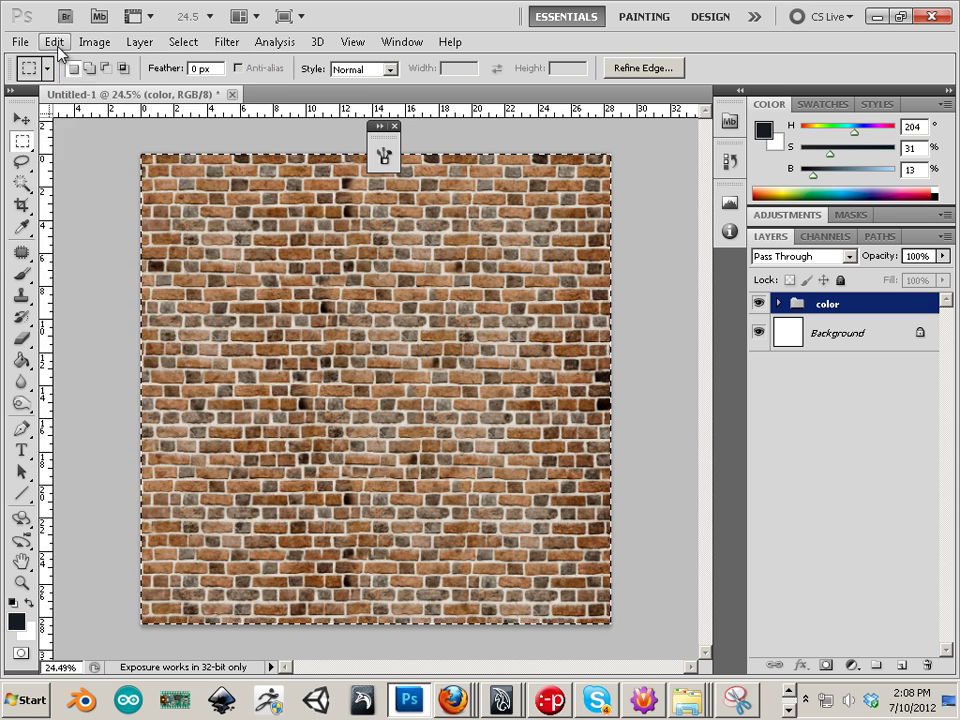
{"action": "left_click", "coordinate": [54, 42]}
{"action": "left_click", "coordinate": [94, 190]}
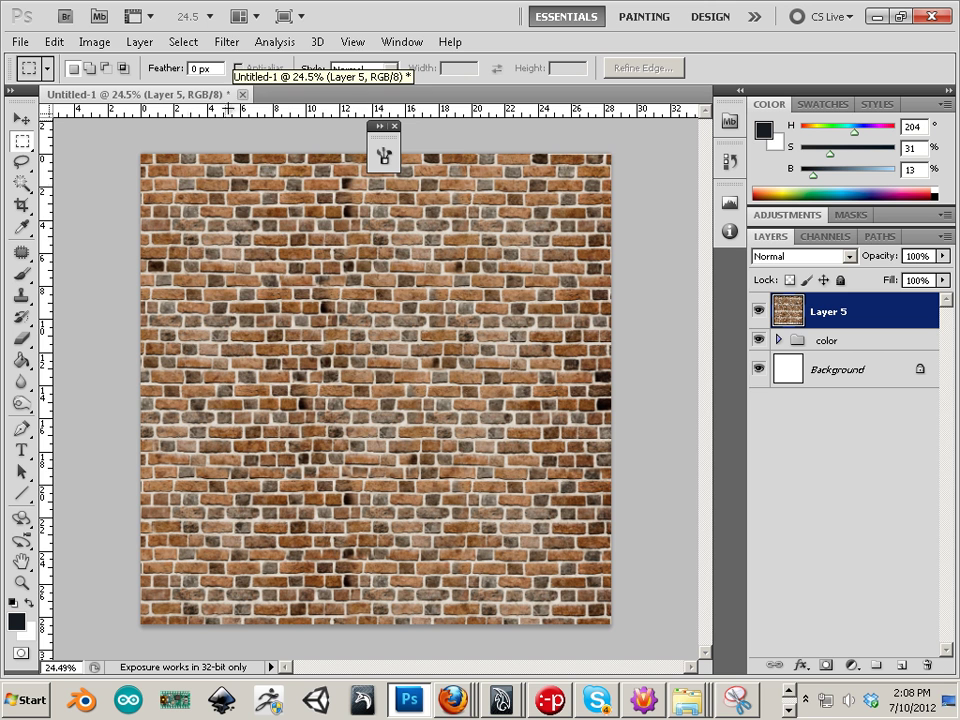
Browse the Filter menu's NVIDIA Tools and close it without running a filter
{"action": "left_click", "coordinate": [238, 43]}
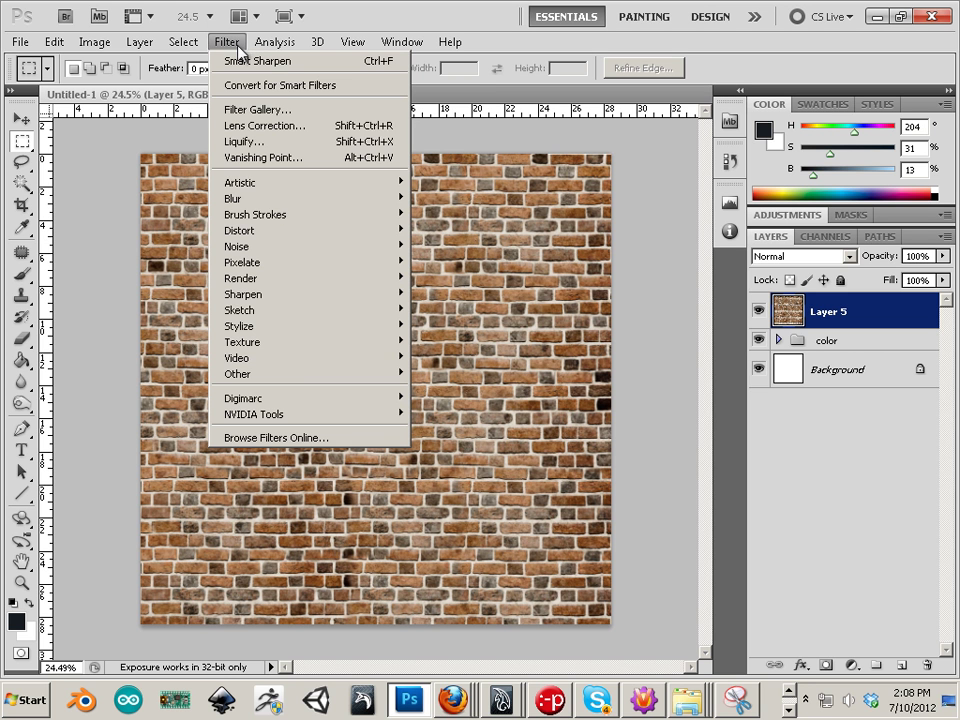
{"action": "mouse_move", "coordinate": [334, 426]}
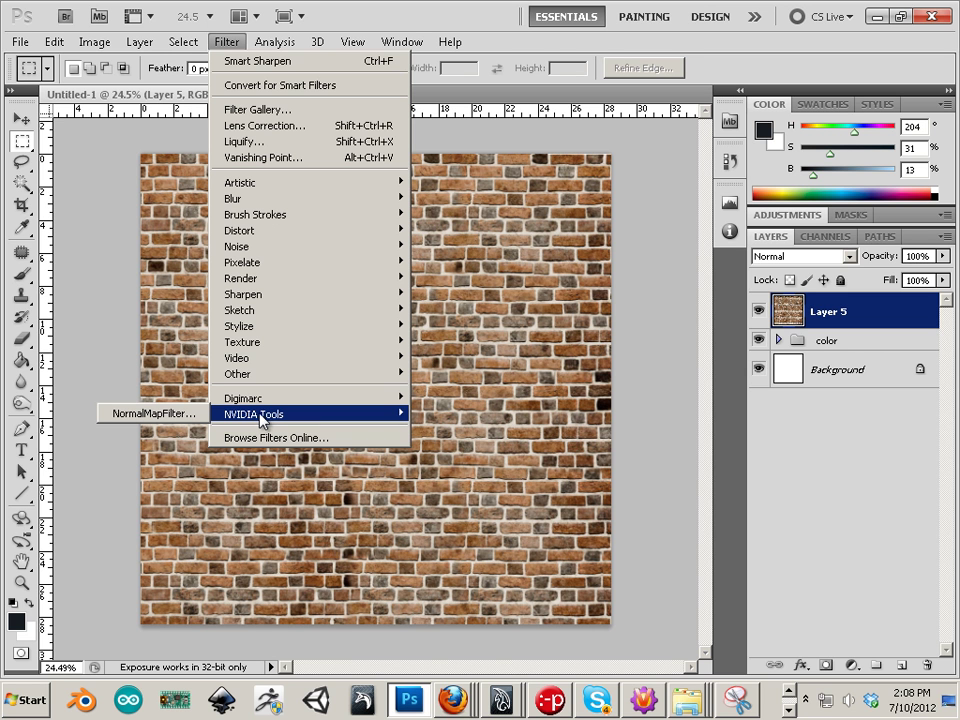
{"action": "left_click", "coordinate": [634, 375]}
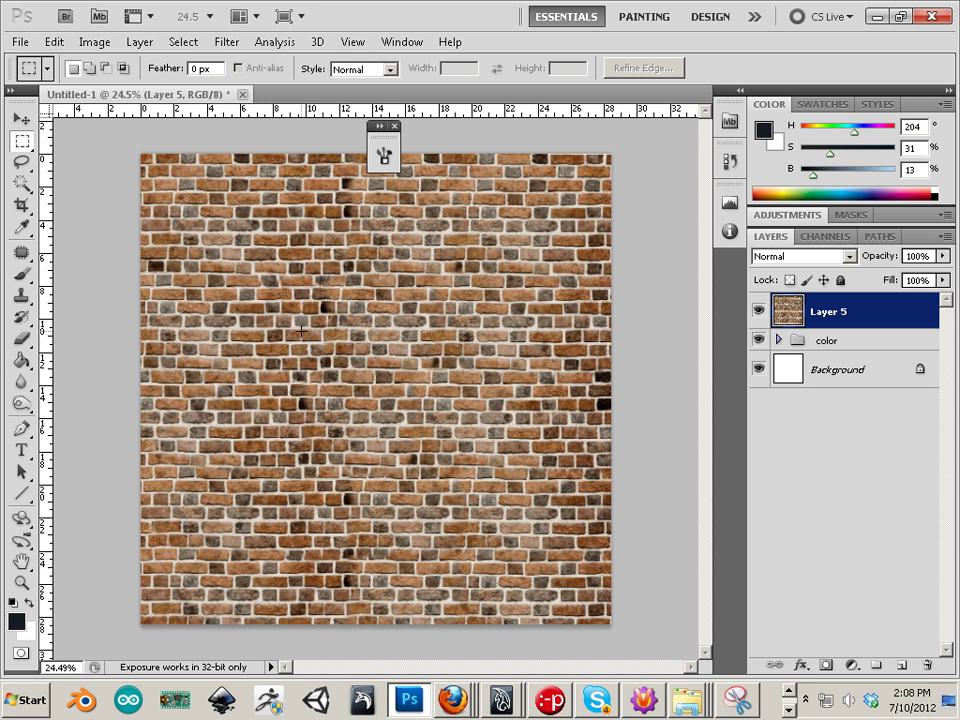
{"action": "left_click", "coordinate": [225, 41]}
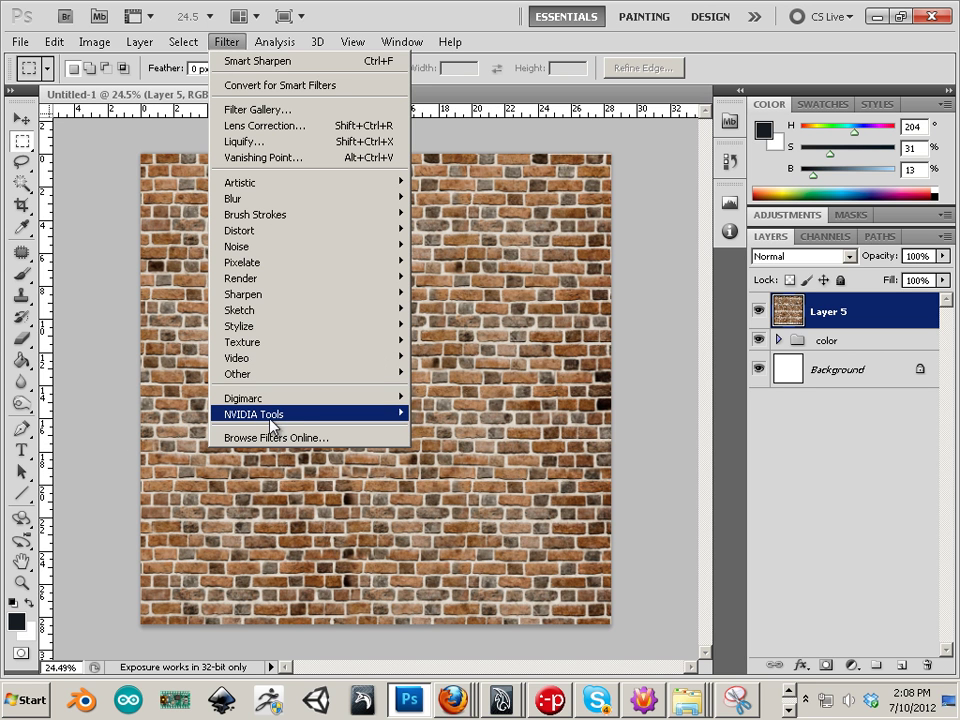
{"action": "mouse_move", "coordinate": [300, 414]}
{"action": "left_click", "coordinate": [684, 613]}
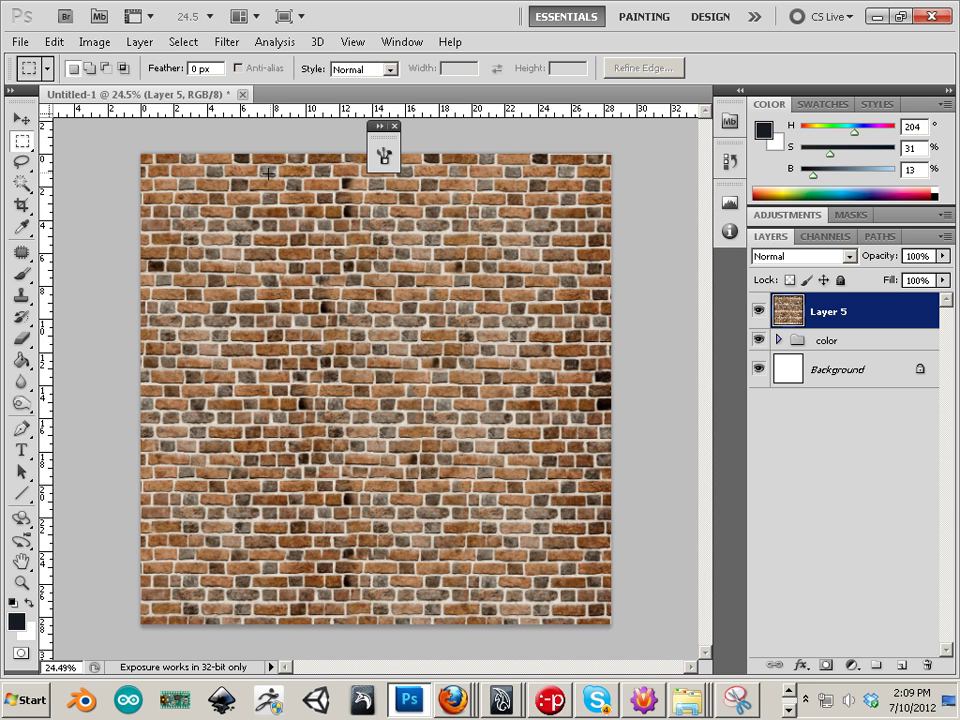
Convert Layer 5 to black and white with Reds 75 and Yellows 88
{"action": "left_click", "coordinate": [96, 42]}
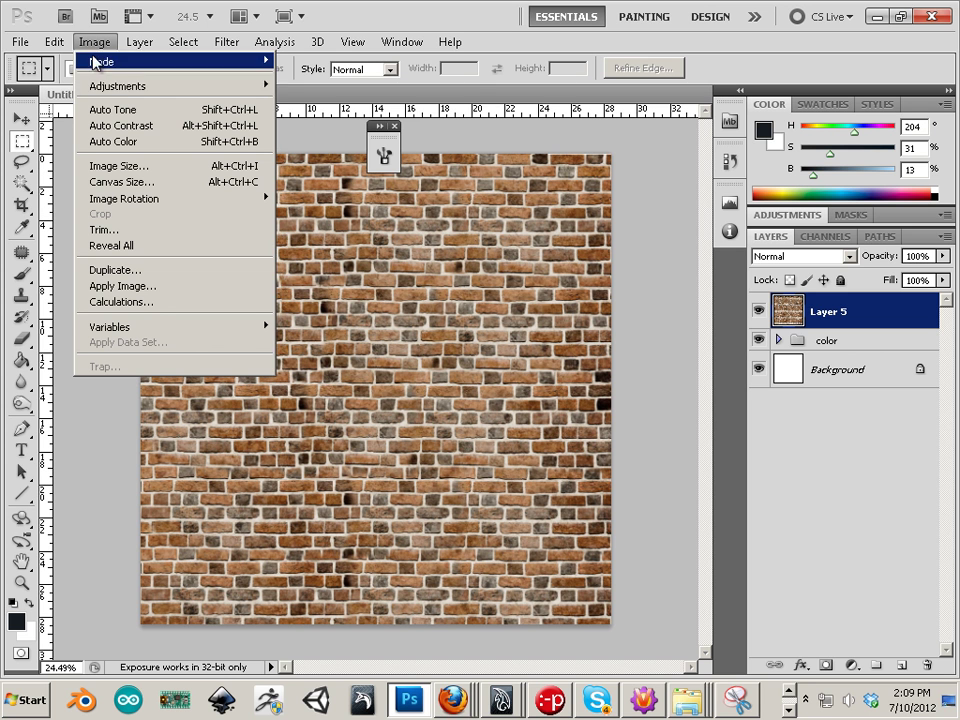
{"action": "mouse_move", "coordinate": [100, 88]}
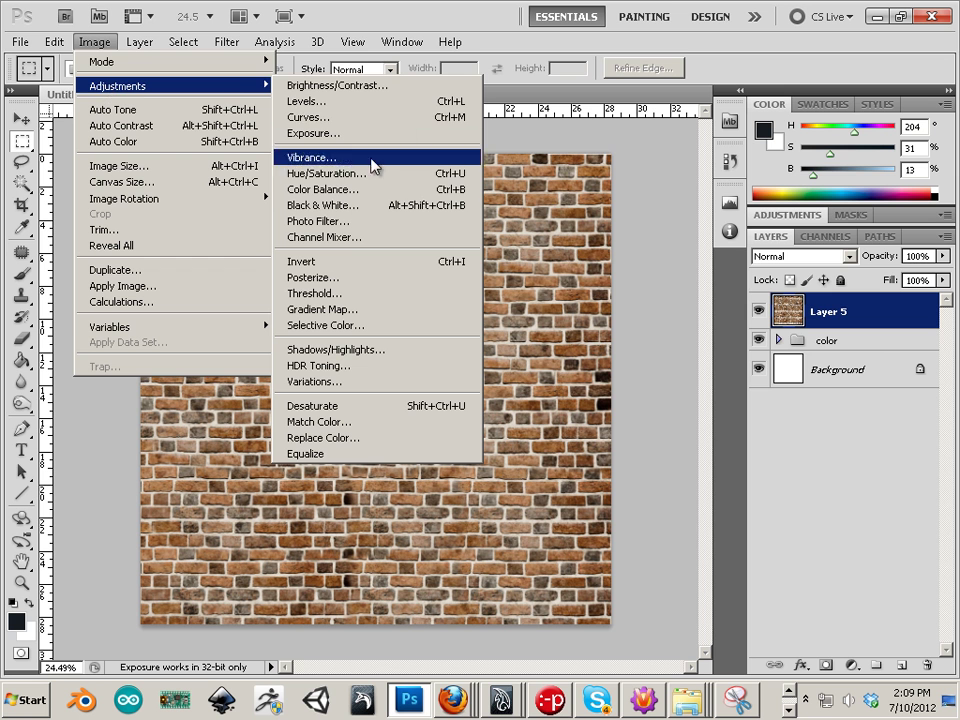
{"action": "left_click", "coordinate": [355, 207]}
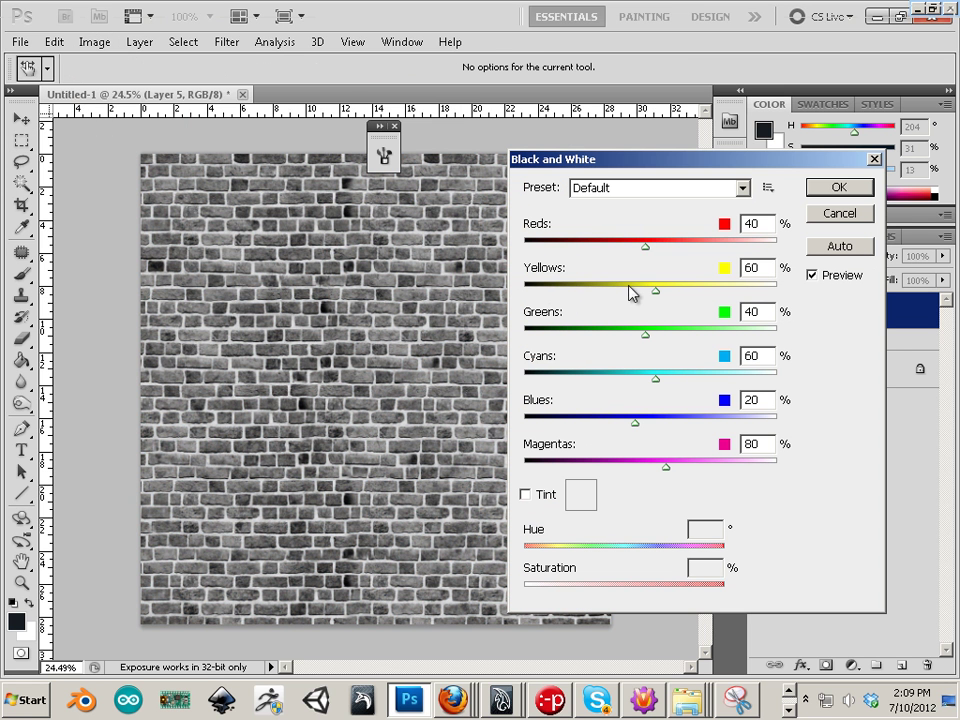
{"action": "left_click_drag", "start_coordinate": [646, 245], "coordinate": [684, 246]}
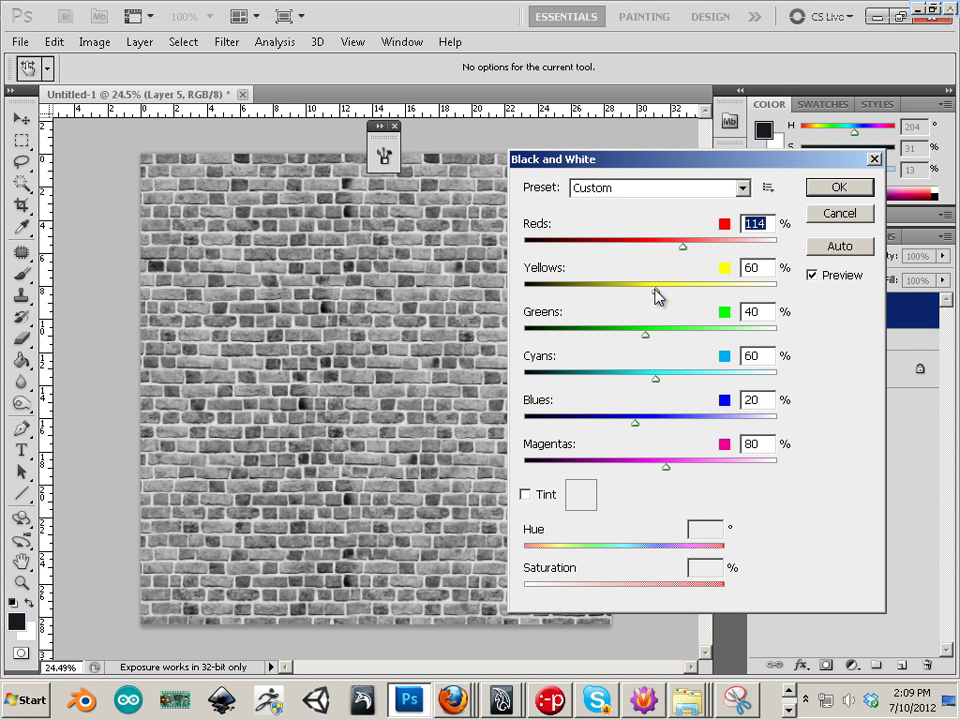
{"action": "left_click_drag", "start_coordinate": [656, 292], "coordinate": [676, 293]}
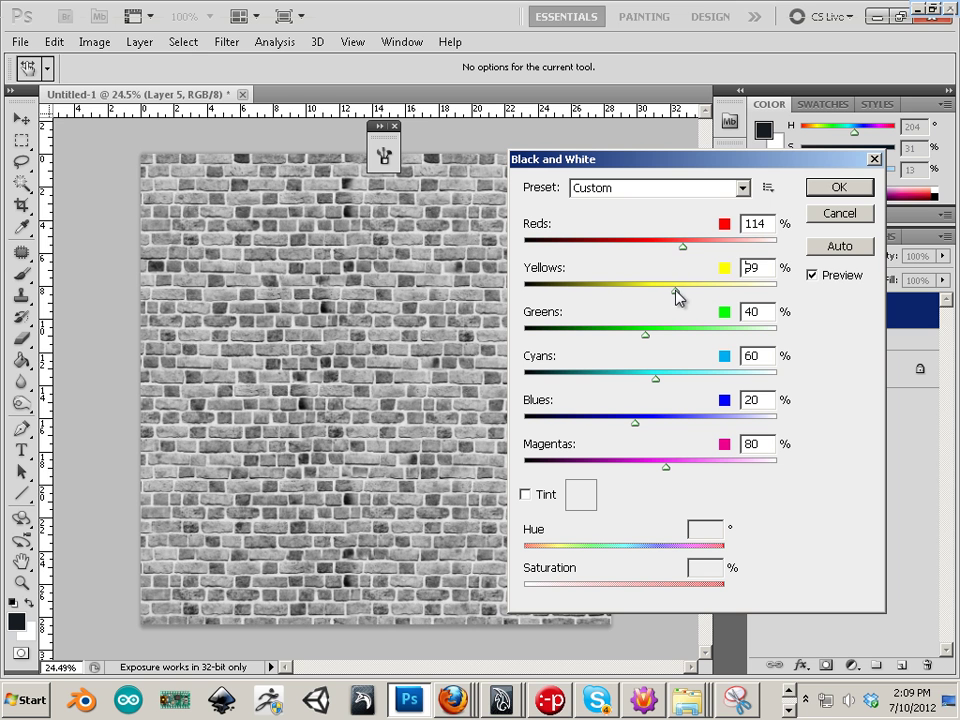
{"action": "left_click_drag", "start_coordinate": [685, 247], "coordinate": [662, 251]}
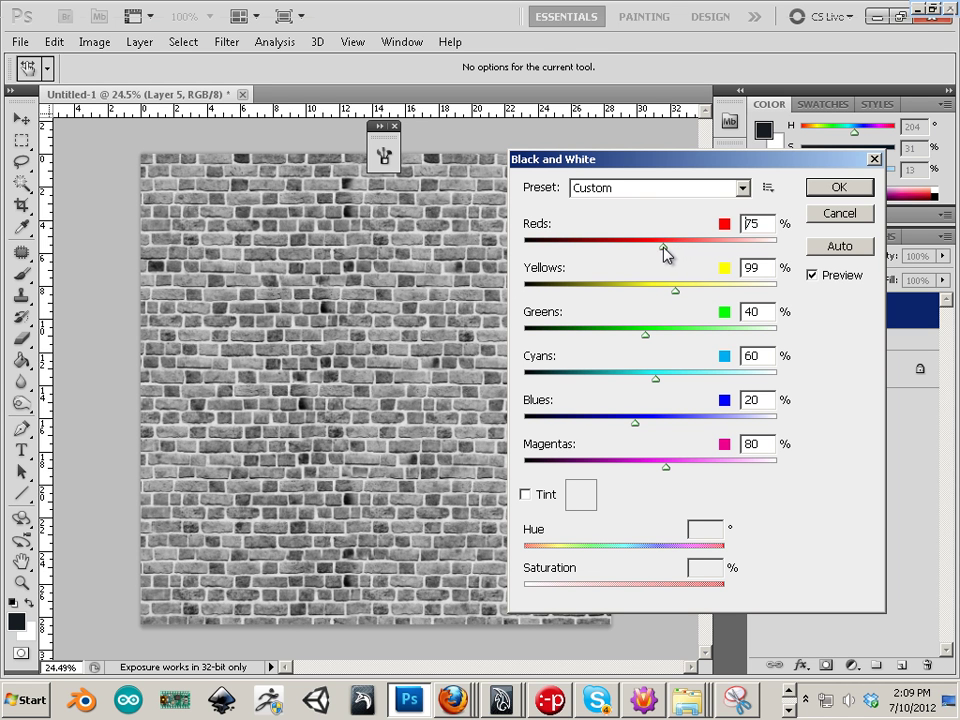
{"action": "left_click_drag", "start_coordinate": [677, 294], "coordinate": [666, 253]}
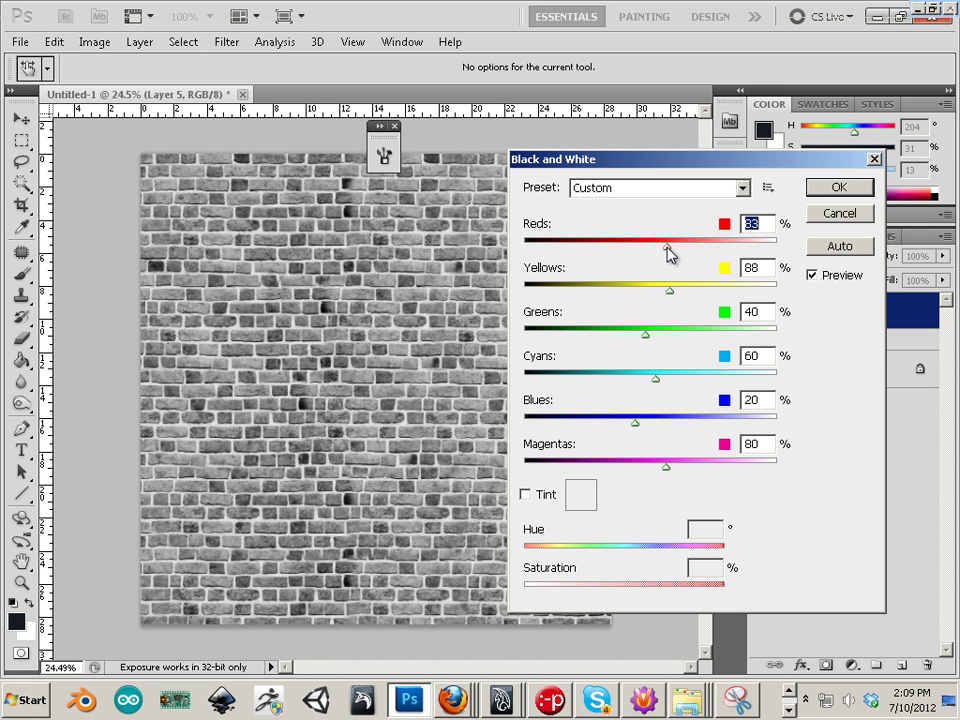
{"action": "left_click", "coordinate": [852, 190]}
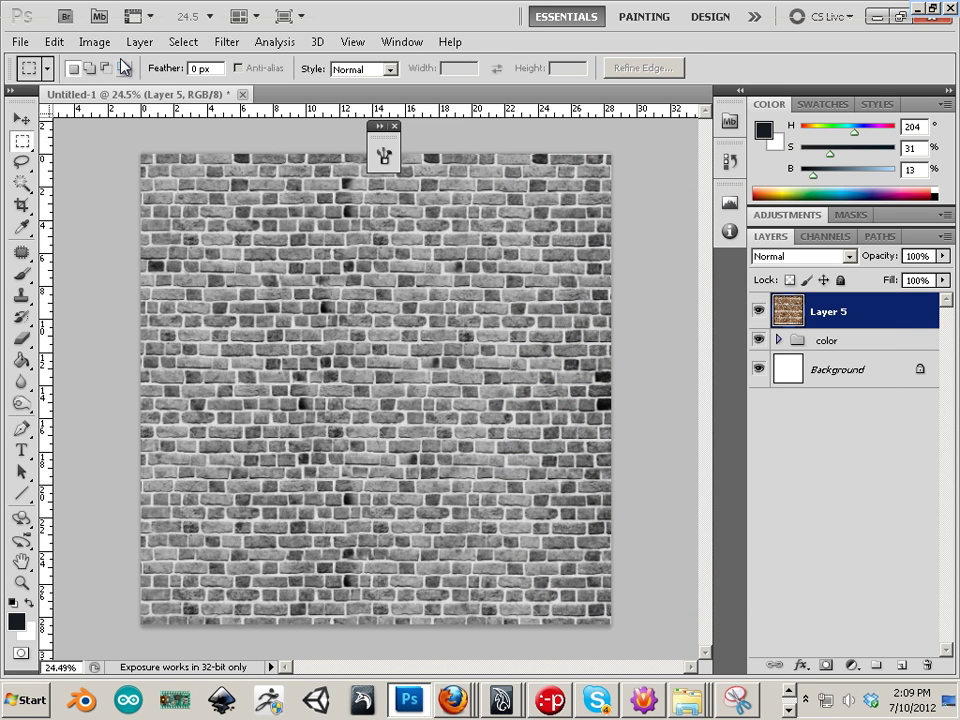
Invert Layer 5 so the mortar turns dark and the bricks light
{"action": "left_click", "coordinate": [95, 41]}
{"action": "mouse_move", "coordinate": [104, 87]}
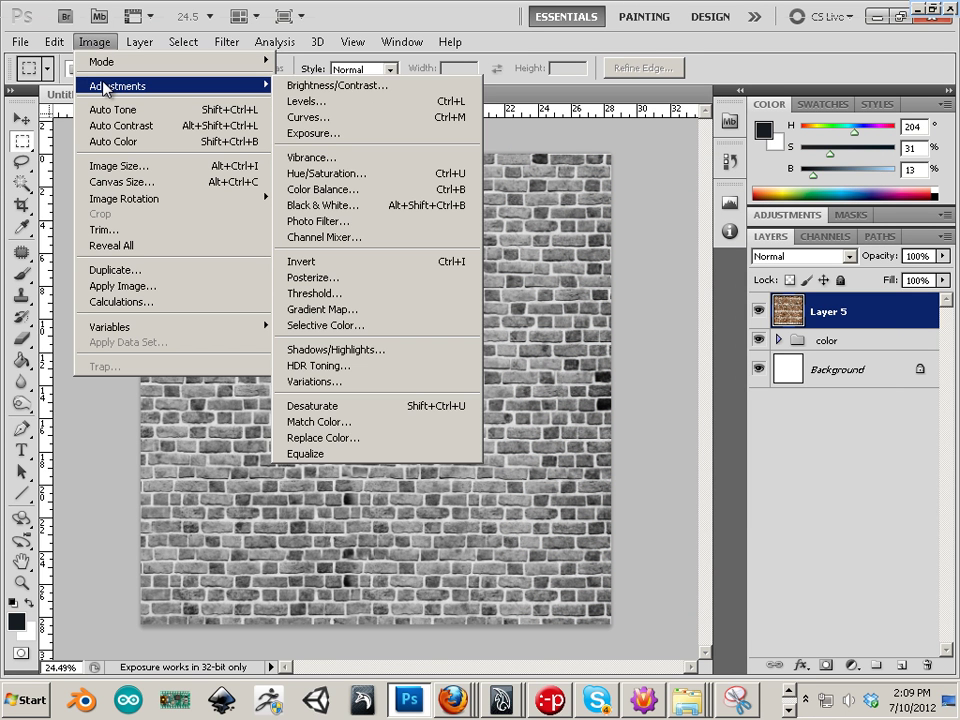
{"action": "left_click", "coordinate": [416, 264]}
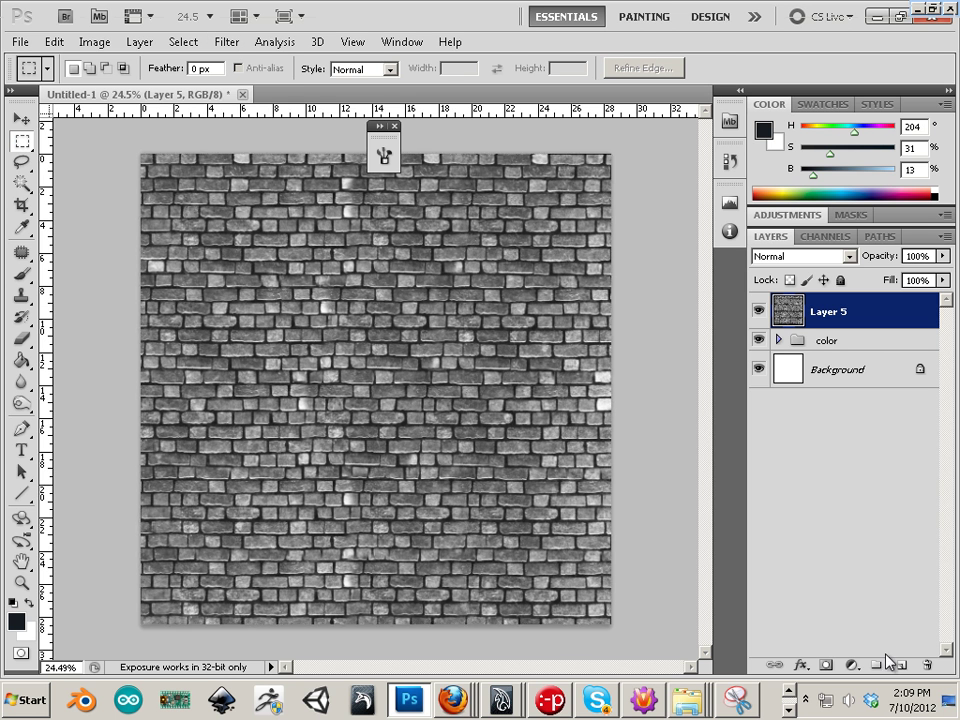
Copy the merged height map and paste it in place as Layer 6
{"action": "left_click", "coordinate": [58, 41]}
{"action": "left_click", "coordinate": [130, 171]}
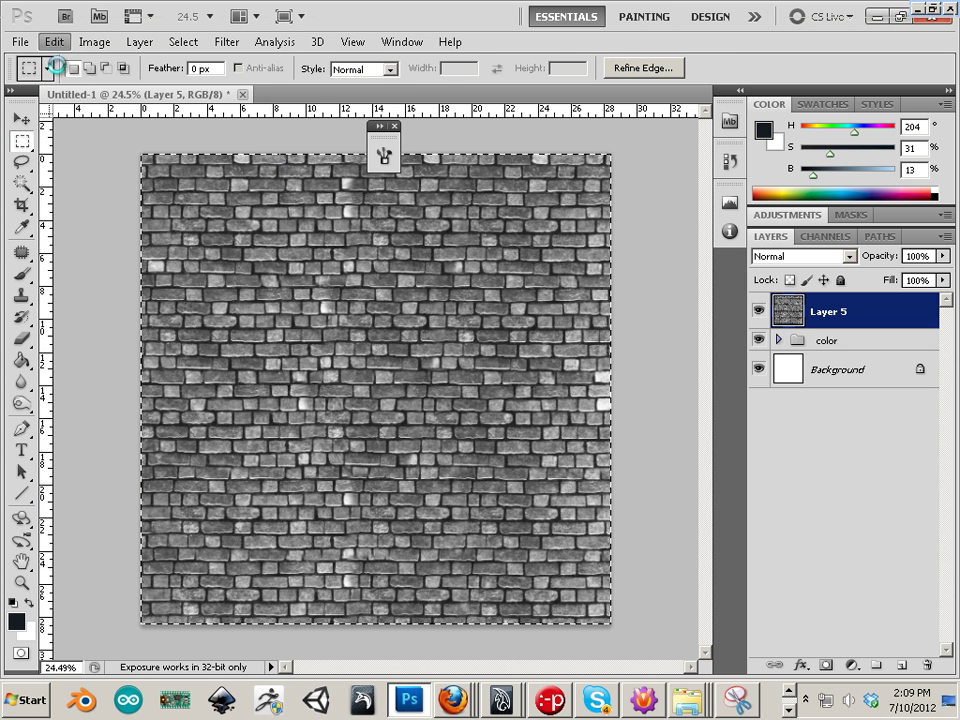
{"action": "left_click", "coordinate": [54, 41]}
{"action": "left_click", "coordinate": [292, 206]}
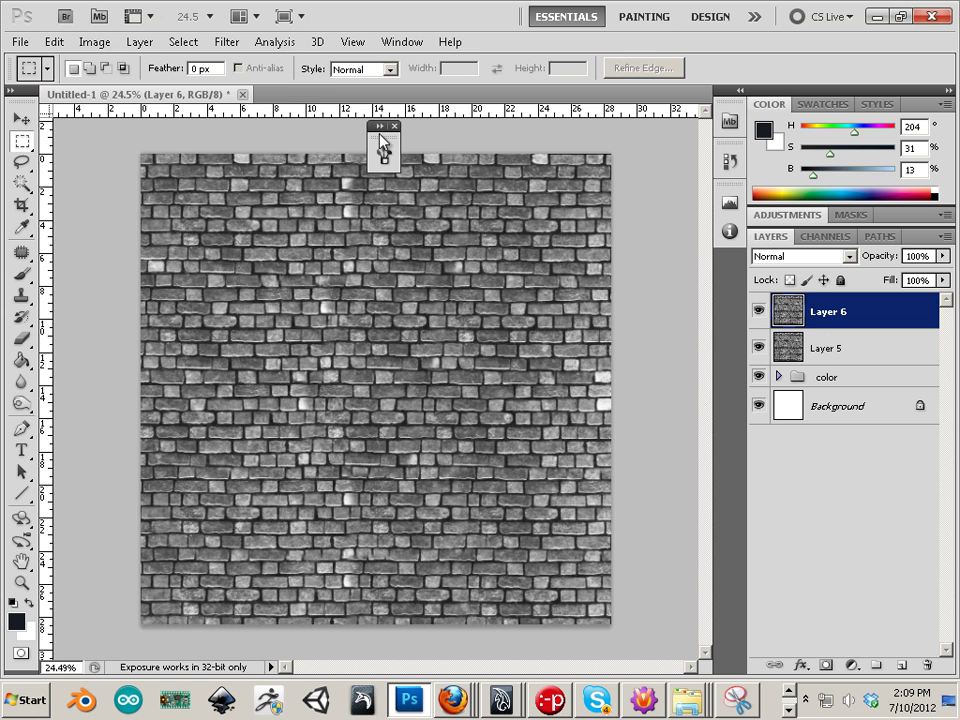
Bring up the NVIDIA NormalMapFilter settings for Layer 6 with scale 3
{"action": "left_click", "coordinate": [226, 42]}
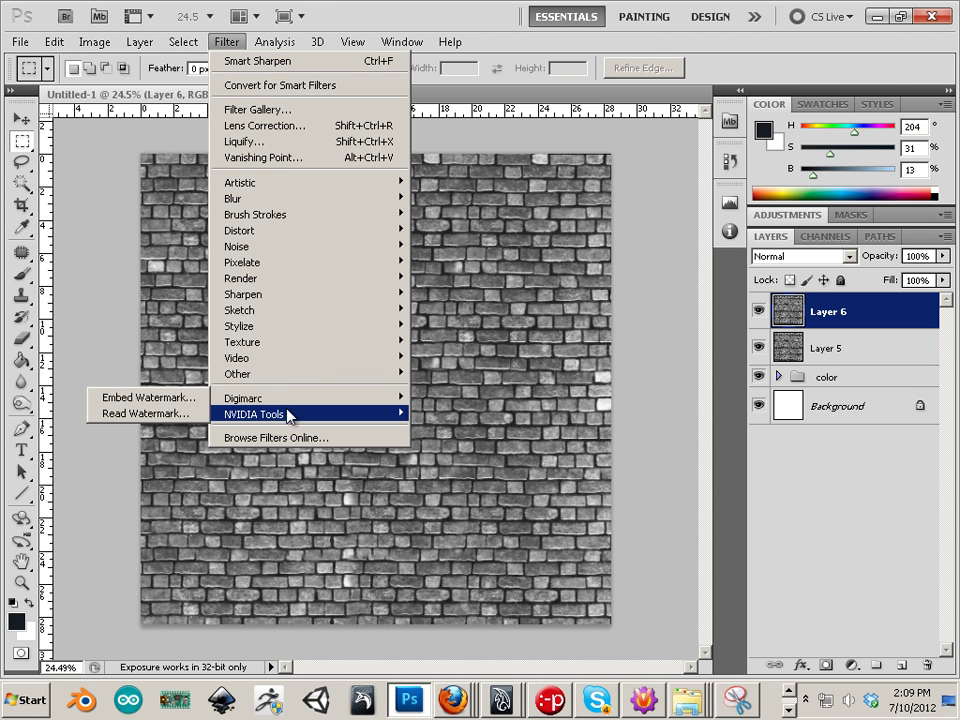
{"action": "mouse_move", "coordinate": [270, 420]}
{"action": "left_click", "coordinate": [193, 418]}
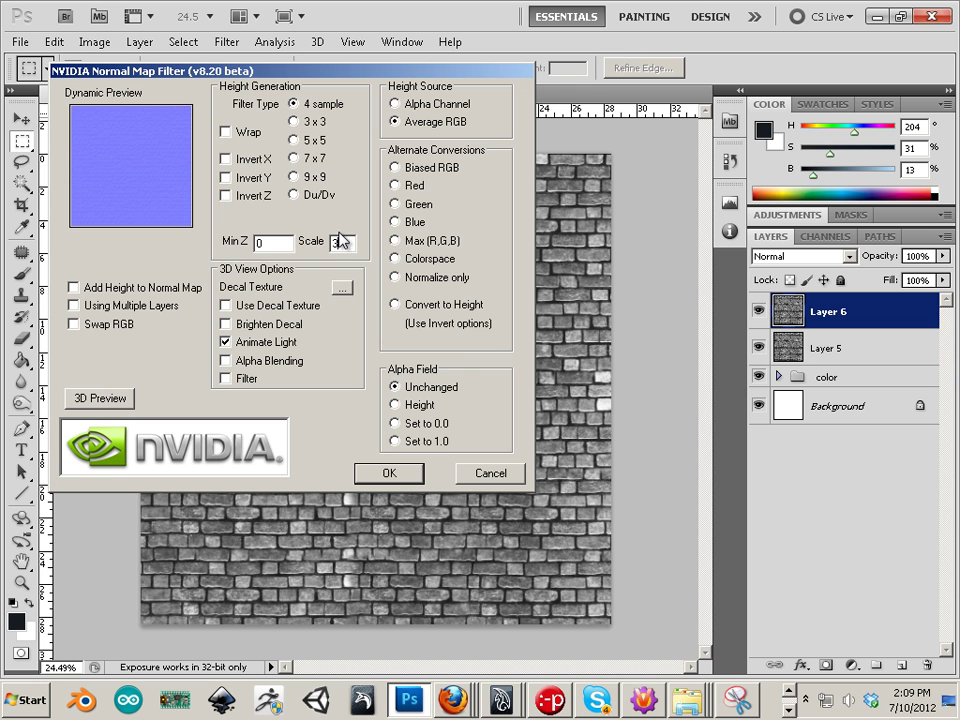
Apply the NVIDIA normal map filter to Layer 6
{"action": "left_click", "coordinate": [398, 486]}
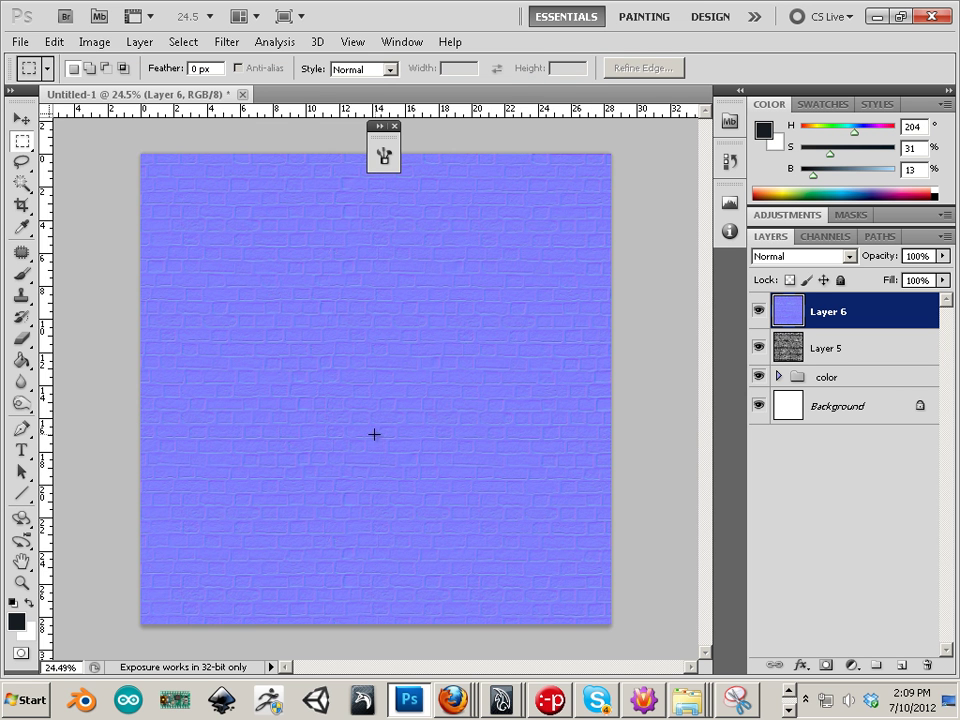
{"action": "scroll", "coordinate": [374, 434], "scroll_direction": "up", "scroll_amount": 5}
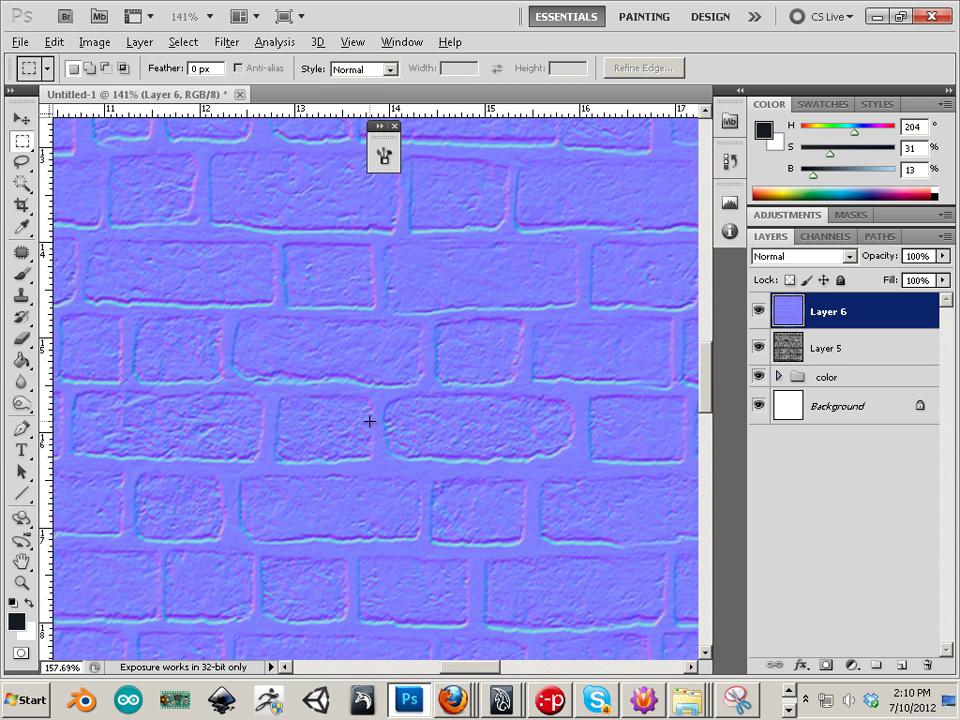
{"action": "scroll", "coordinate": [369, 421], "scroll_direction": "up", "scroll_amount": 1}
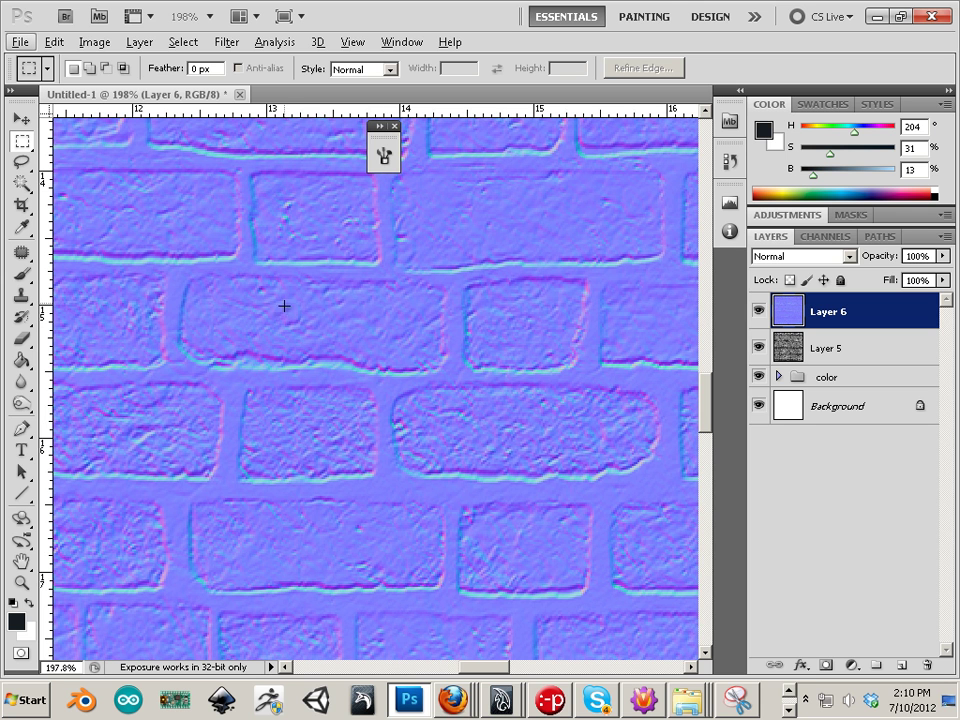
Boost the normal map's contrast with Levels, input black 56 and white 193
{"action": "left_click", "coordinate": [108, 45]}
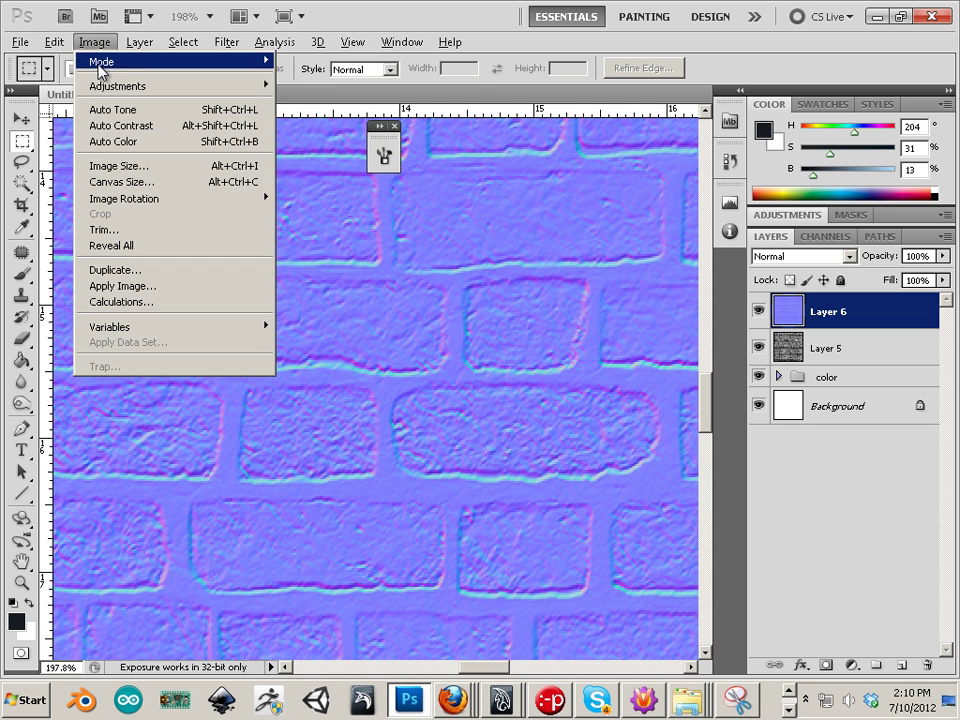
{"action": "mouse_move", "coordinate": [97, 87]}
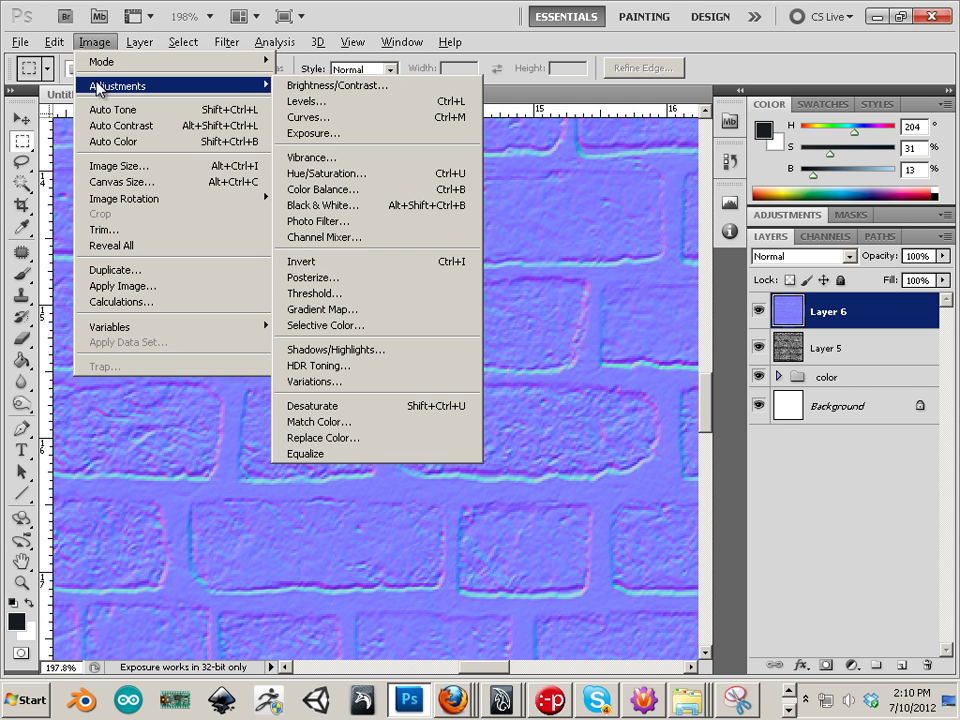
{"action": "left_click", "coordinate": [355, 105]}
{"action": "left_click_drag", "start_coordinate": [846, 358], "coordinate": [789, 358]}
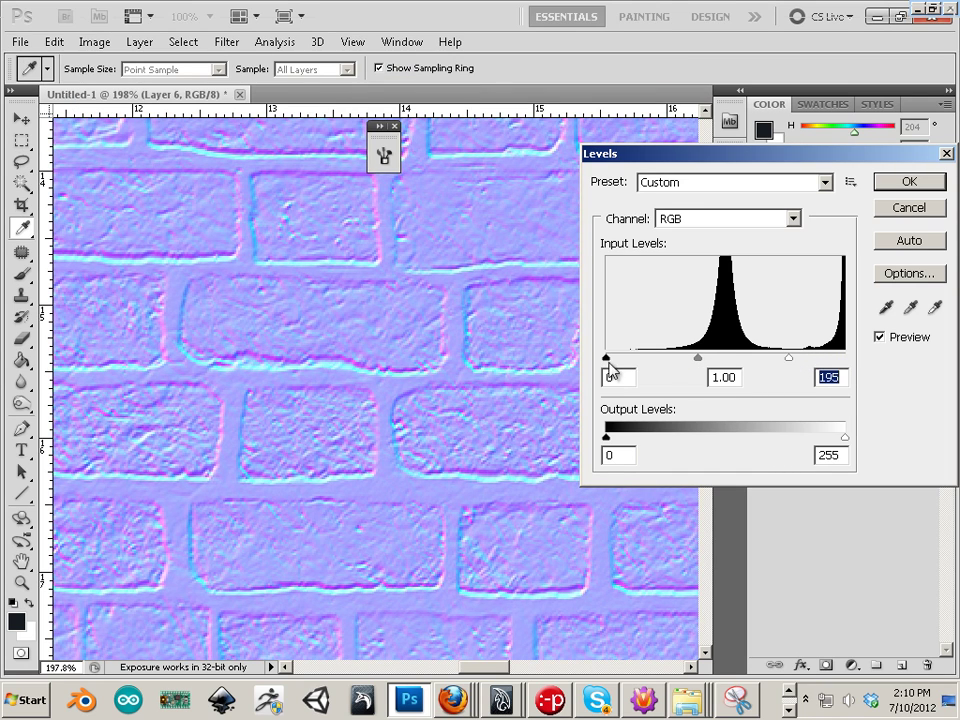
{"action": "left_click_drag", "start_coordinate": [609, 364], "coordinate": [660, 362]}
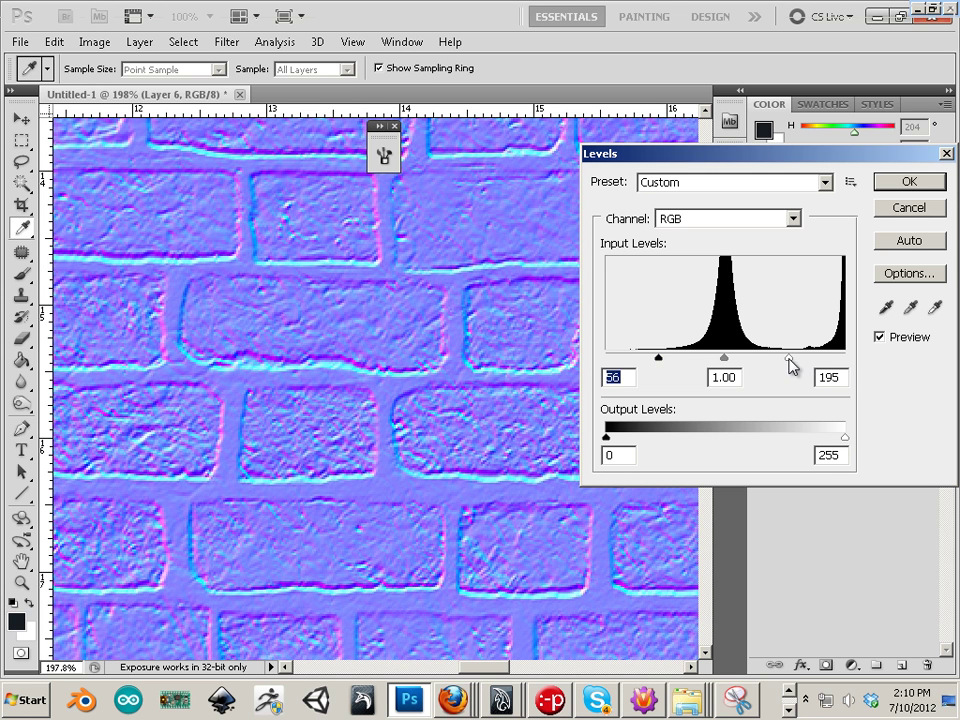
{"action": "left_click_drag", "start_coordinate": [790, 360], "coordinate": [783, 350]}
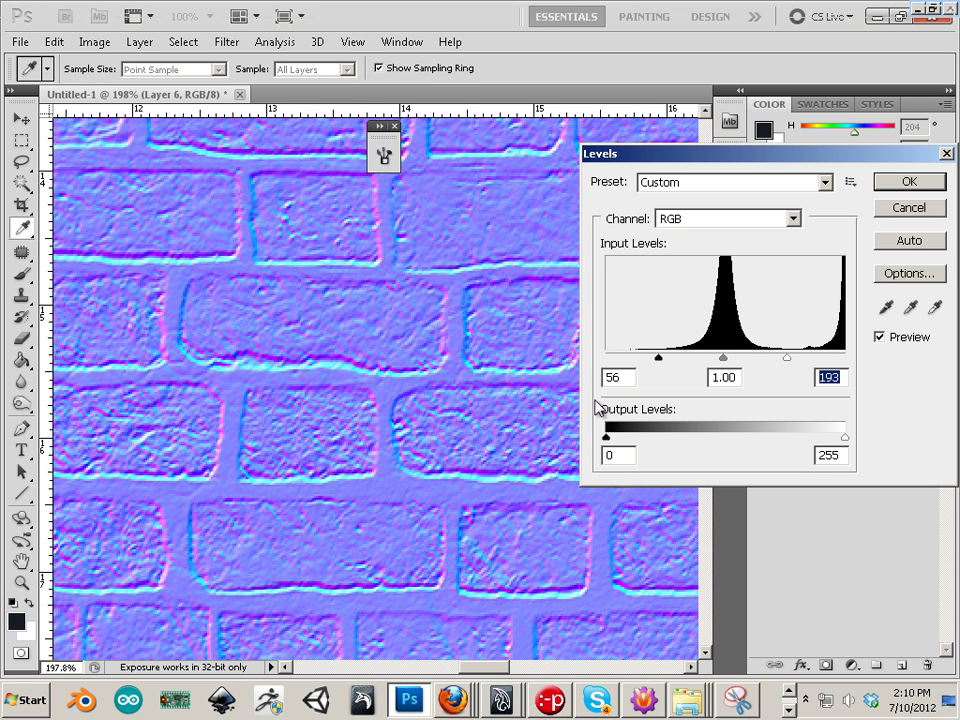
{"action": "left_click", "coordinate": [909, 181]}
{"action": "key", "text": "m"}
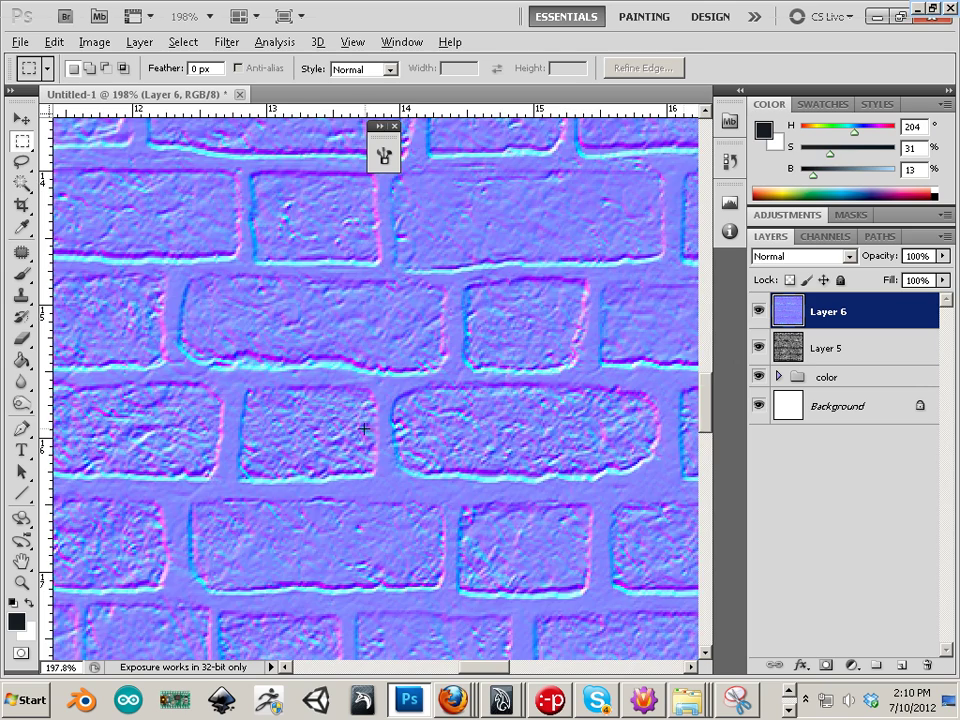
{"action": "scroll", "coordinate": [363, 428], "scroll_direction": "down", "scroll_amount": 2}
{"action": "scroll", "coordinate": [363, 428], "scroll_direction": "down", "scroll_amount": 4}
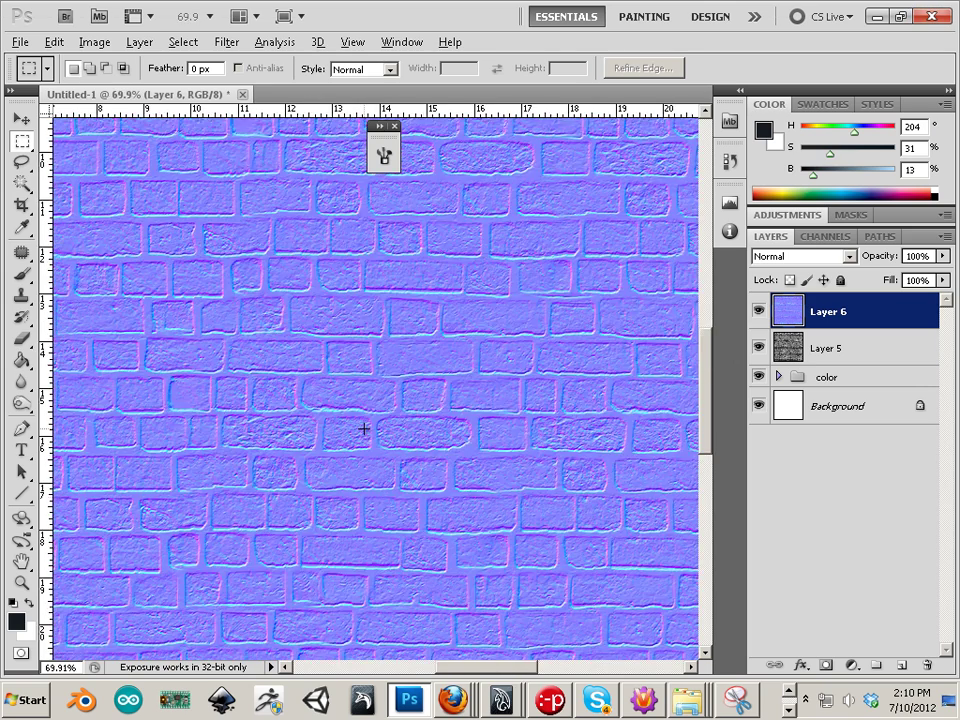
{"action": "scroll", "coordinate": [363, 428], "scroll_direction": "down", "scroll_amount": 4}
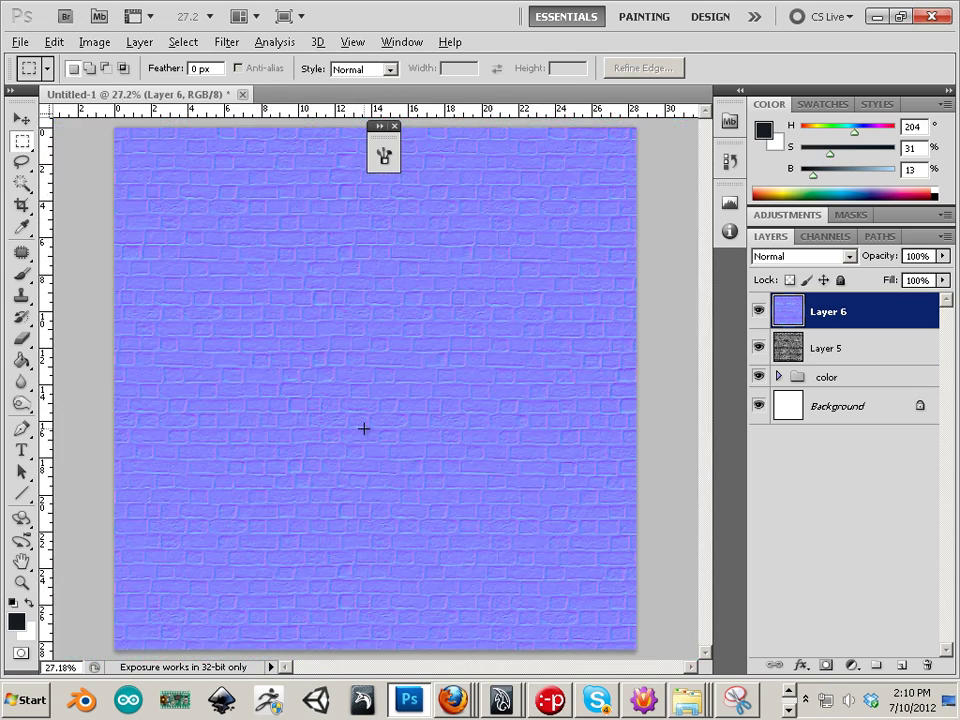
{"action": "scroll", "coordinate": [363, 428], "scroll_direction": "up", "scroll_amount": 7}
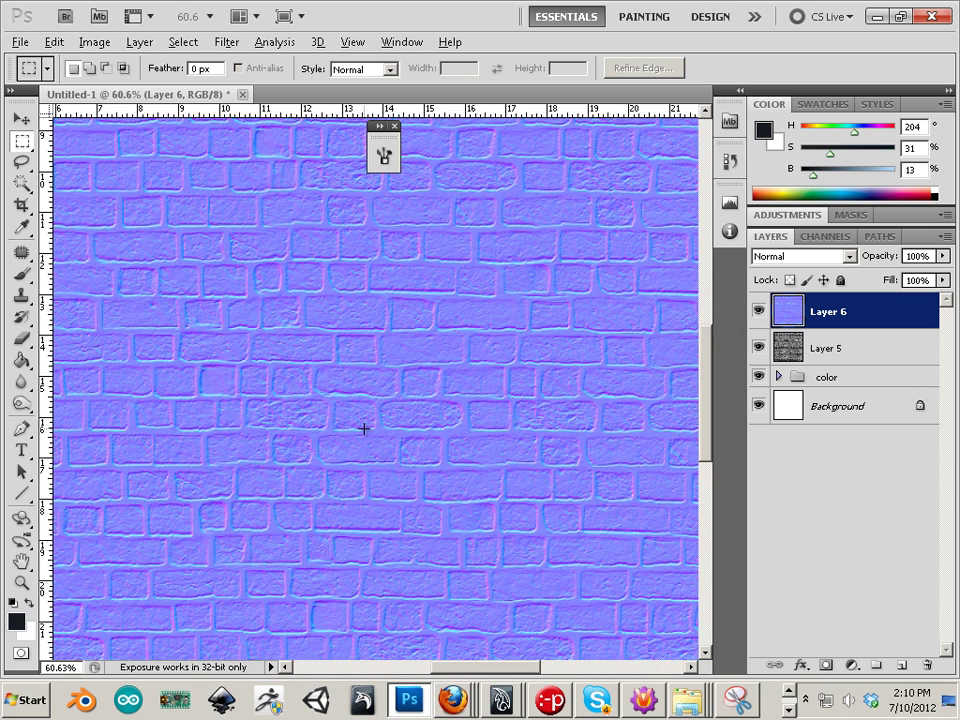
{"action": "scroll", "coordinate": [363, 428], "scroll_direction": "down", "scroll_amount": 4}
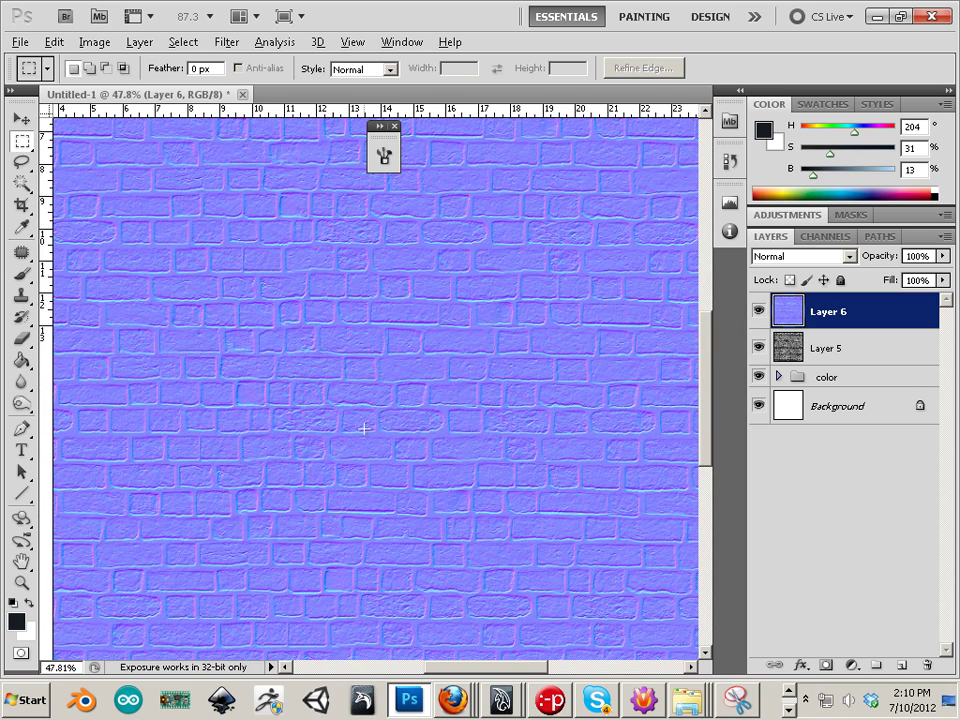
{"action": "key", "text": "alt"}
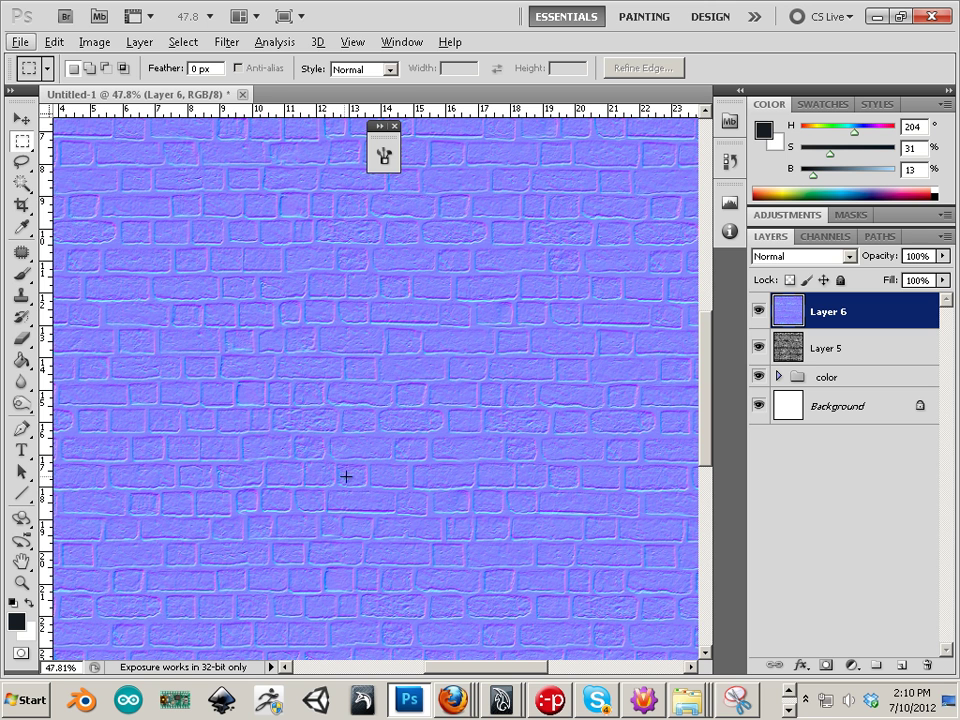
{"action": "left_click", "coordinate": [18, 44]}
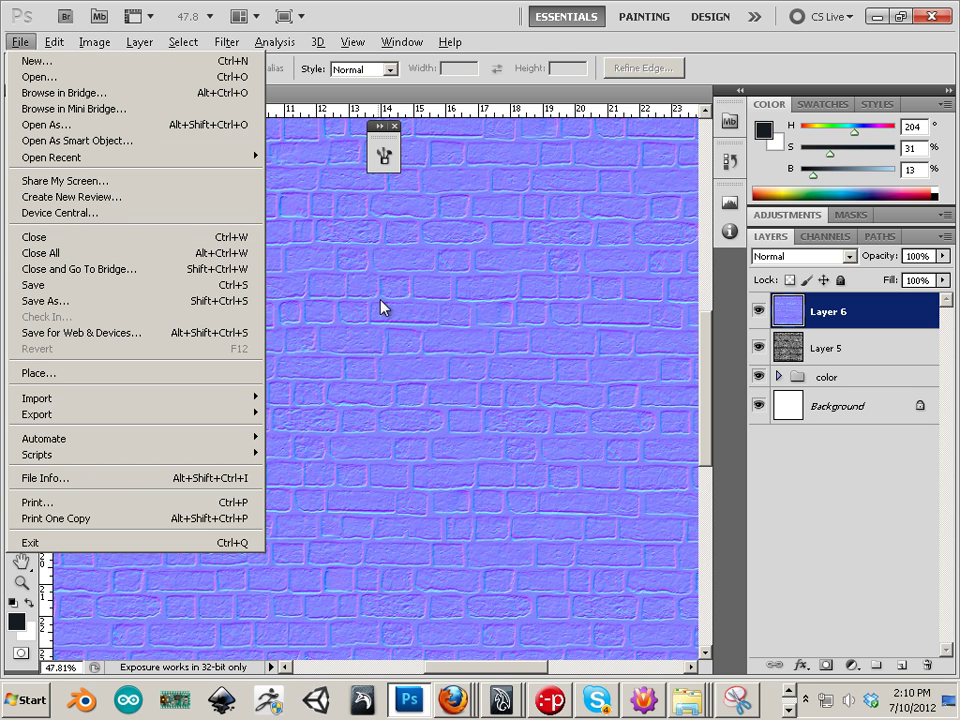
Start a Save As in Targa format with the Desktop as the location
{"action": "left_click", "coordinate": [96, 303]}
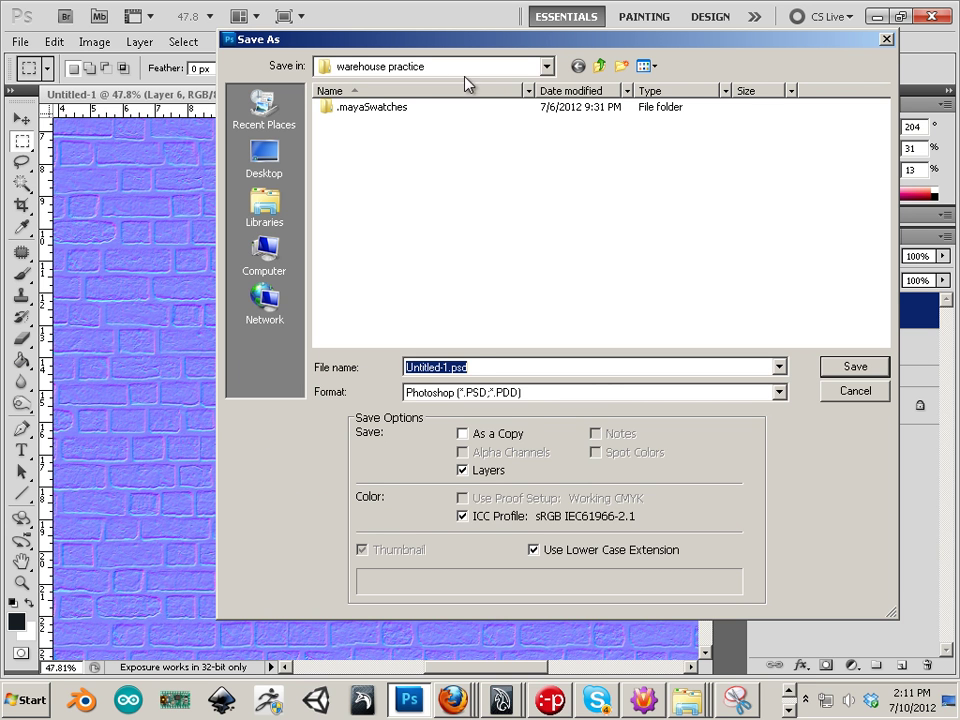
{"action": "left_click", "coordinate": [510, 392]}
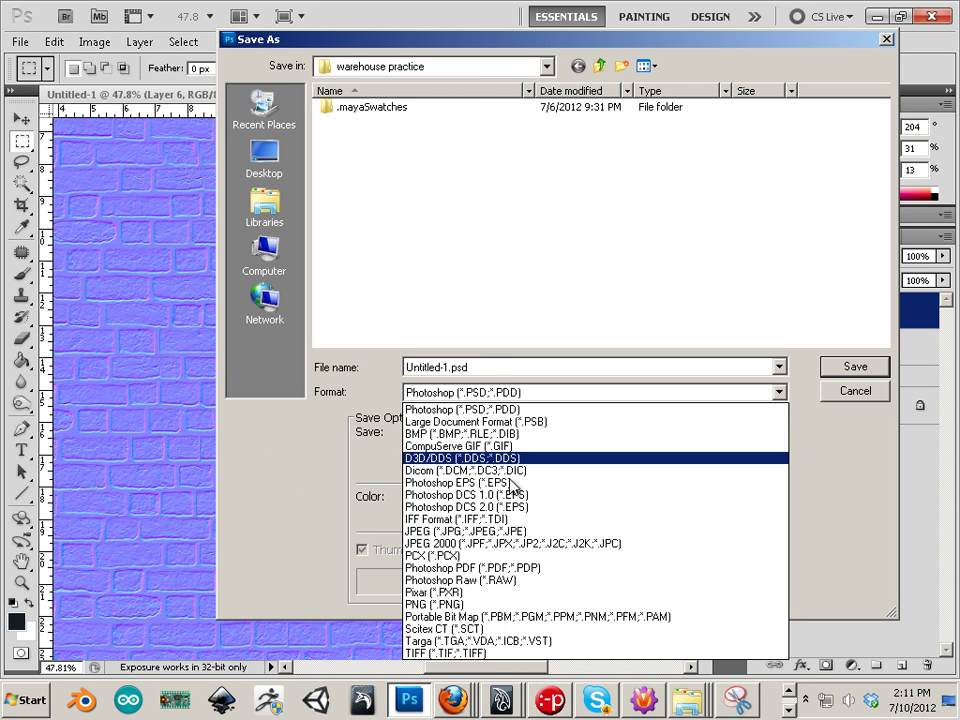
{"action": "left_click", "coordinate": [498, 641]}
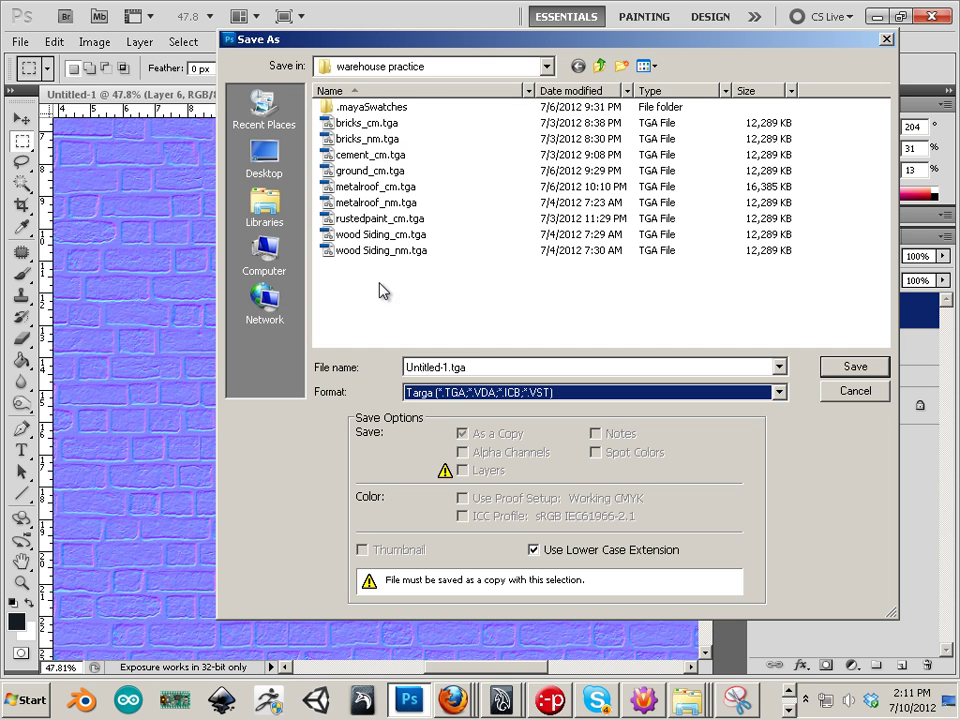
{"action": "left_click", "coordinate": [454, 71]}
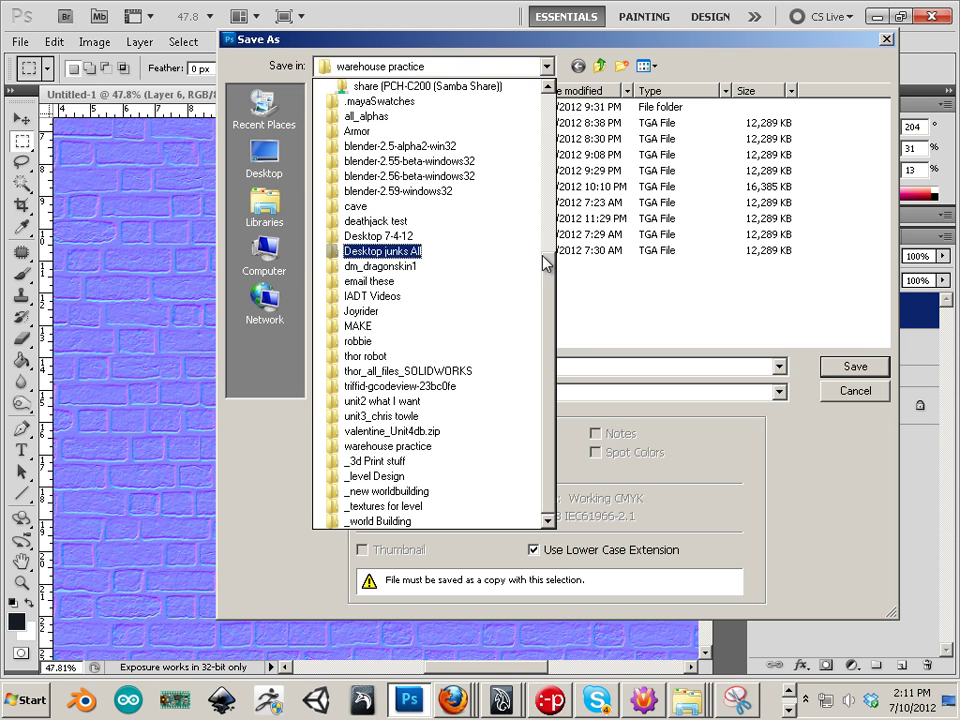
{"action": "scroll", "coordinate": [550, 203], "scroll_direction": "up", "scroll_amount": 3}
{"action": "scroll", "coordinate": [550, 203], "scroll_direction": "up", "scroll_amount": 3}
{"action": "left_click", "coordinate": [350, 101]}
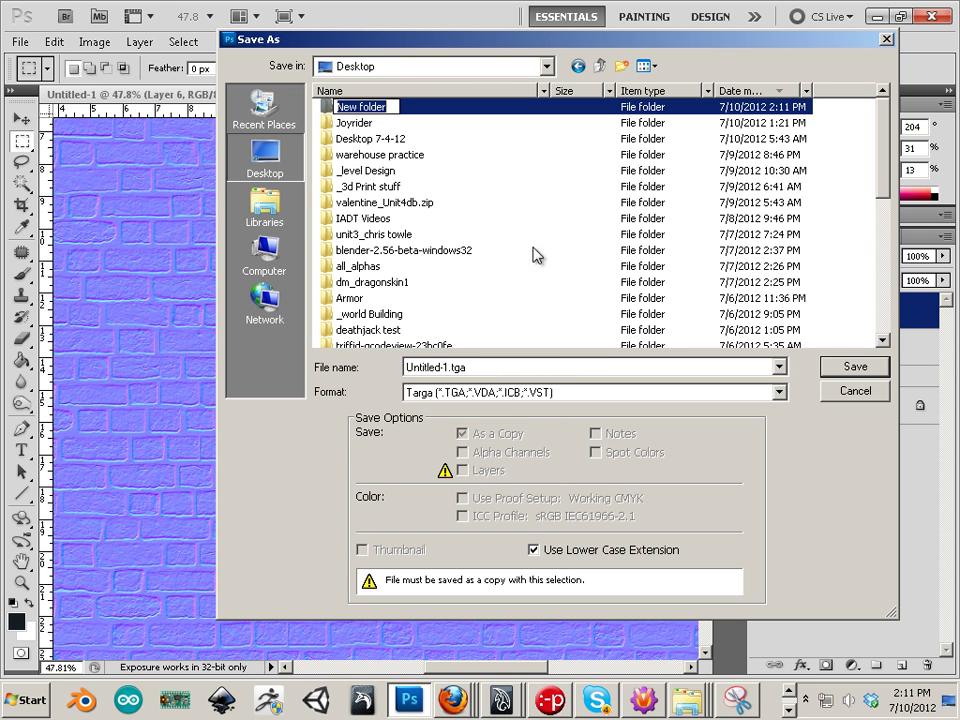
Create a 'video warehouse' folder and save brick_nm.tga there at 24 bits, then hide Layer 6
{"action": "type", "text": "vid"}
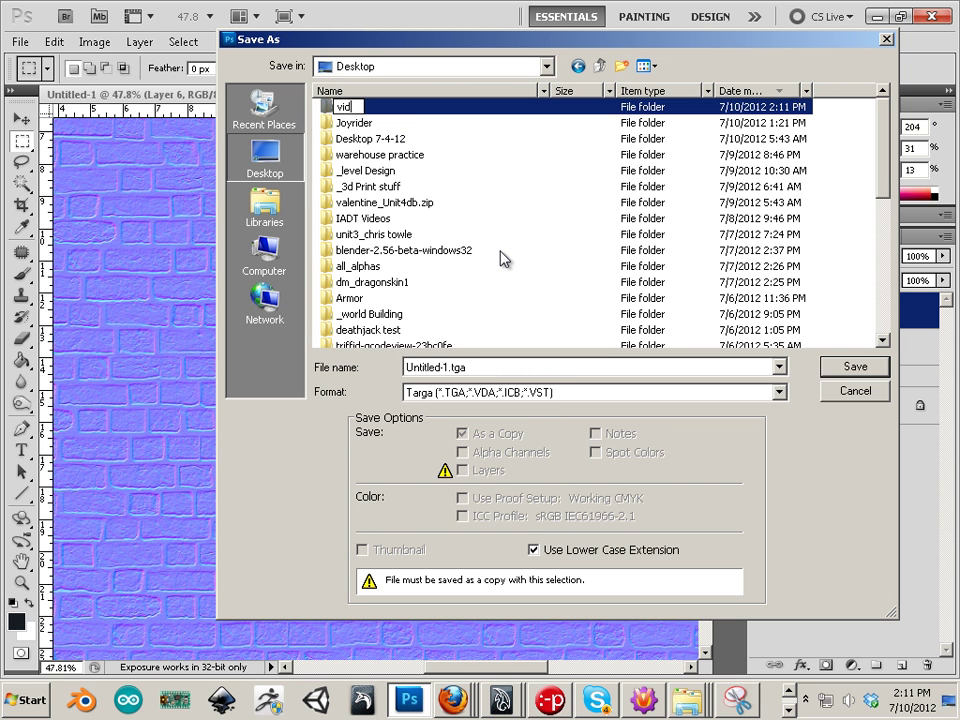
{"action": "type", "text": "eo ware"}
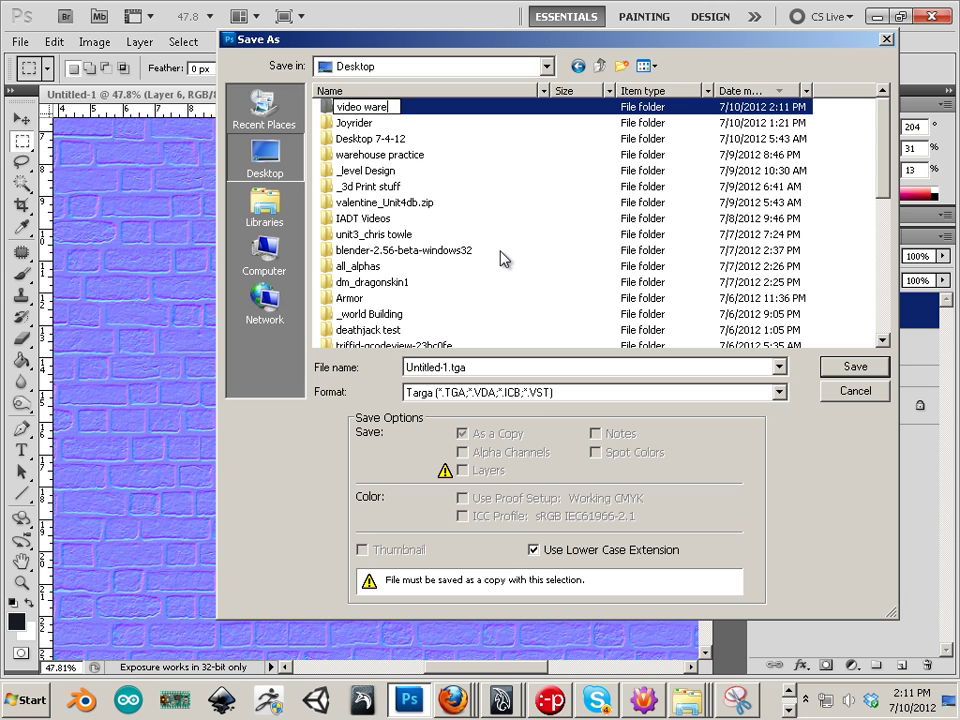
{"action": "type", "text": "house"}
{"action": "key", "text": "Return"}
{"action": "double_click", "coordinate": [385, 106]}
{"action": "left_click", "coordinate": [487, 368]}
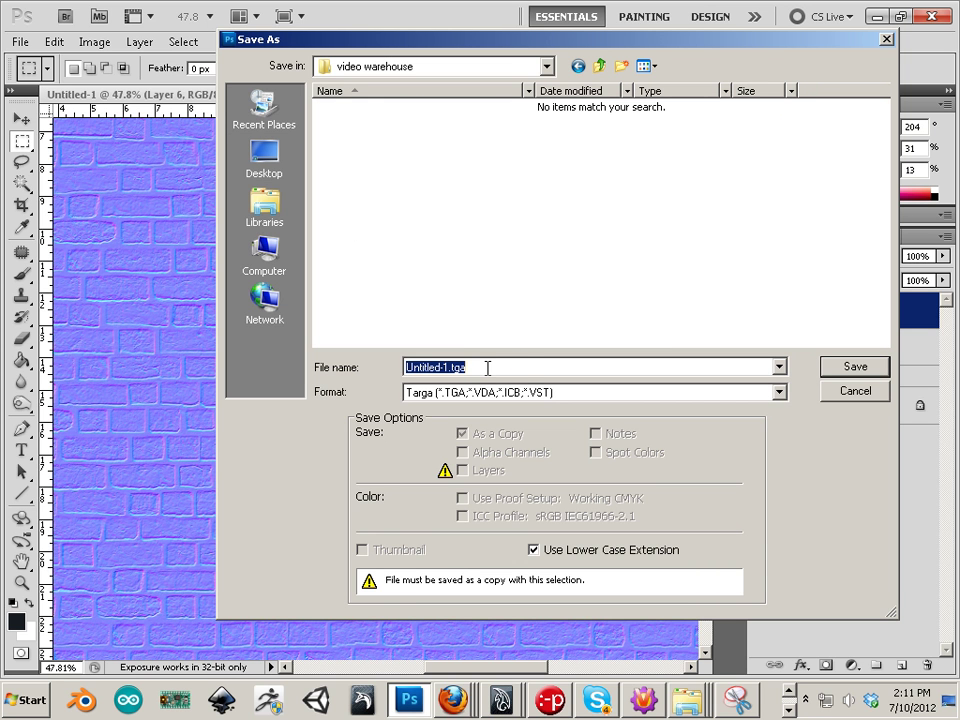
{"action": "type", "text": "brick_nm"}
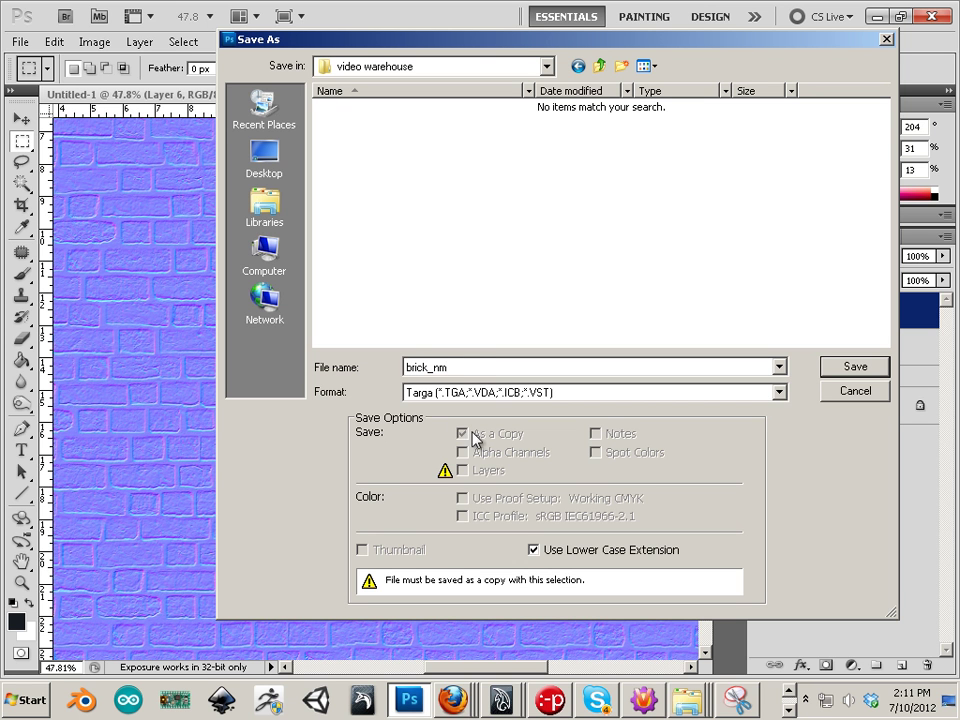
{"action": "left_click", "coordinate": [840, 376]}
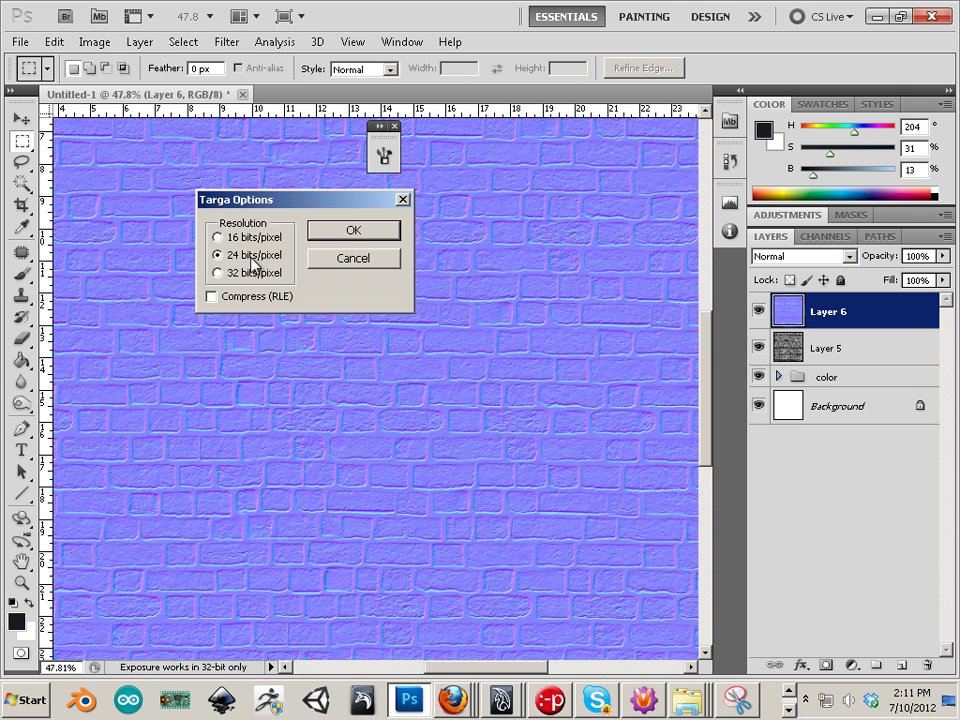
{"action": "left_click", "coordinate": [343, 231]}
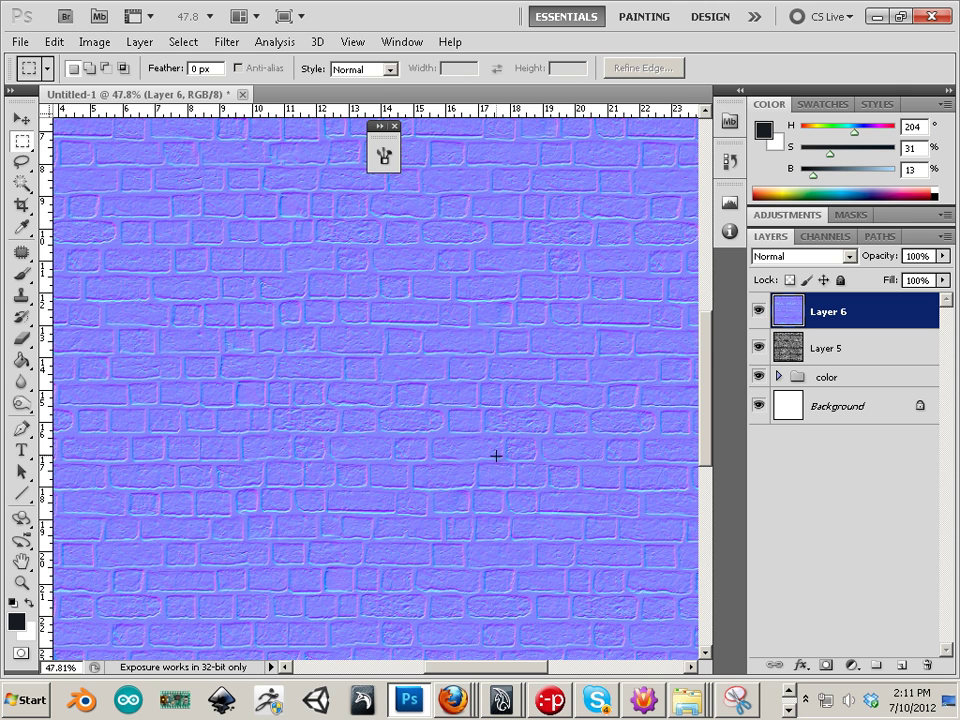
{"action": "left_click", "coordinate": [758, 311]}
Hide Layer 5 to show the coloured bricks and choose Targa in Save As
{"action": "left_click", "coordinate": [759, 347]}
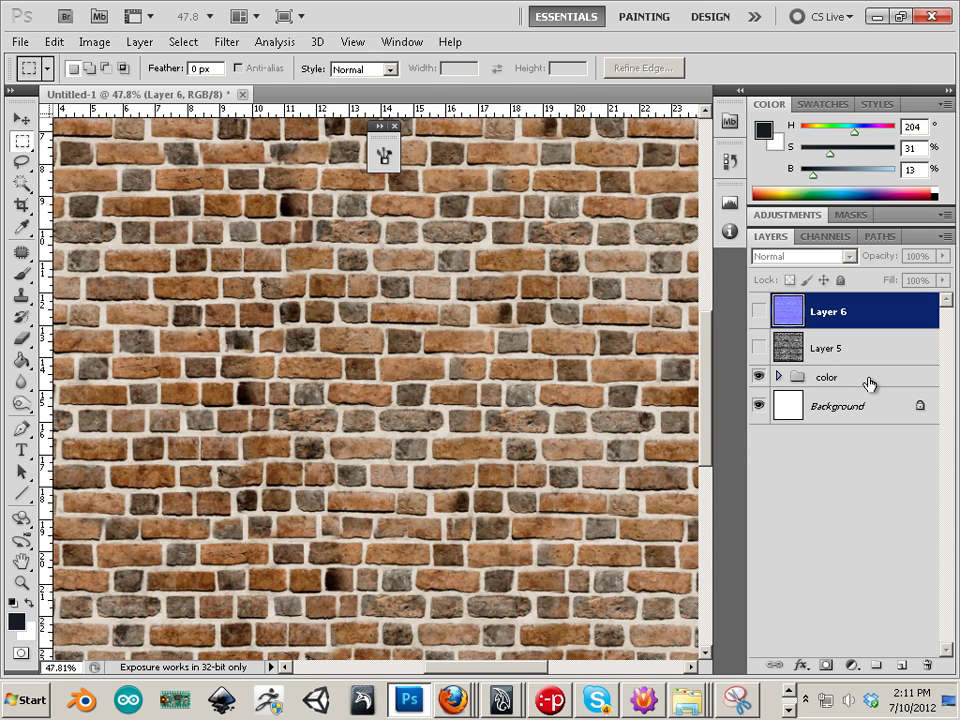
{"action": "left_click", "coordinate": [22, 42]}
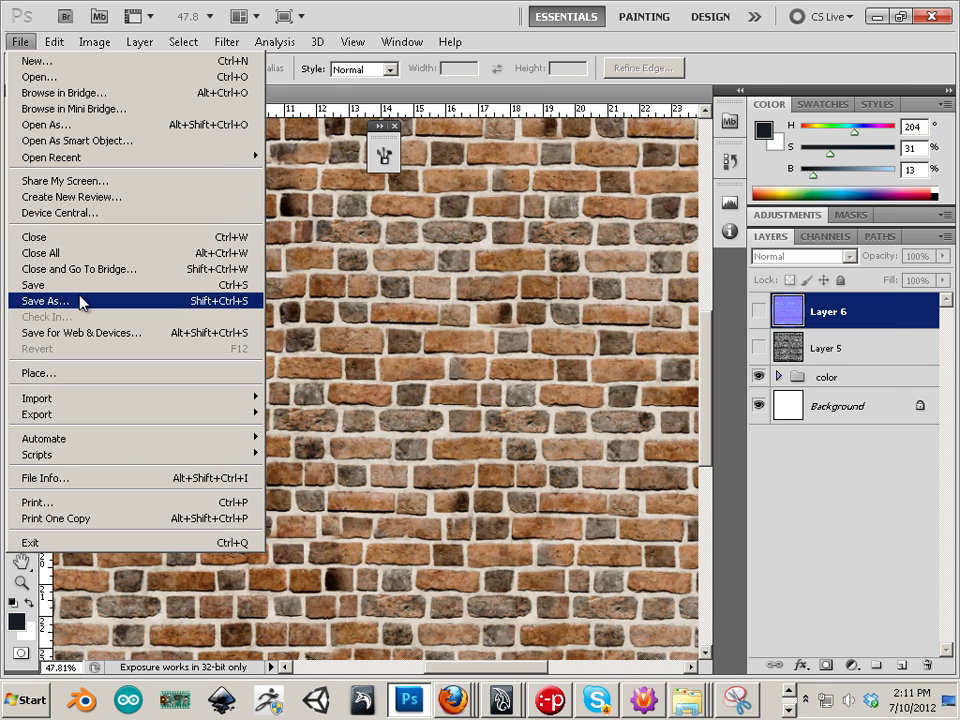
{"action": "left_click", "coordinate": [79, 300]}
{"action": "left_click", "coordinate": [478, 394]}
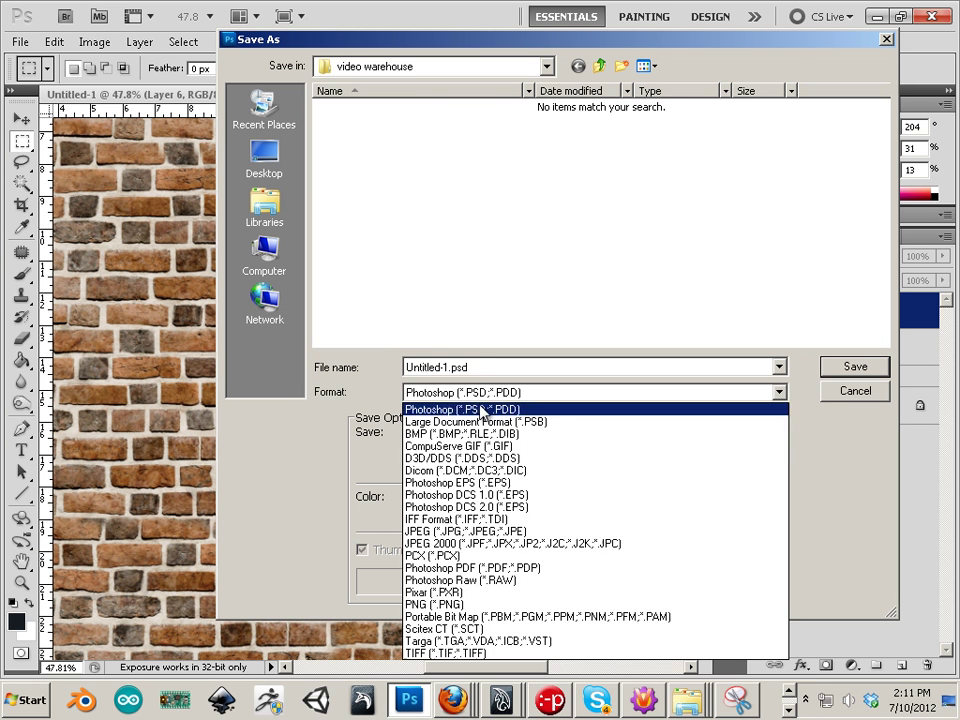
{"action": "left_click", "coordinate": [430, 650]}
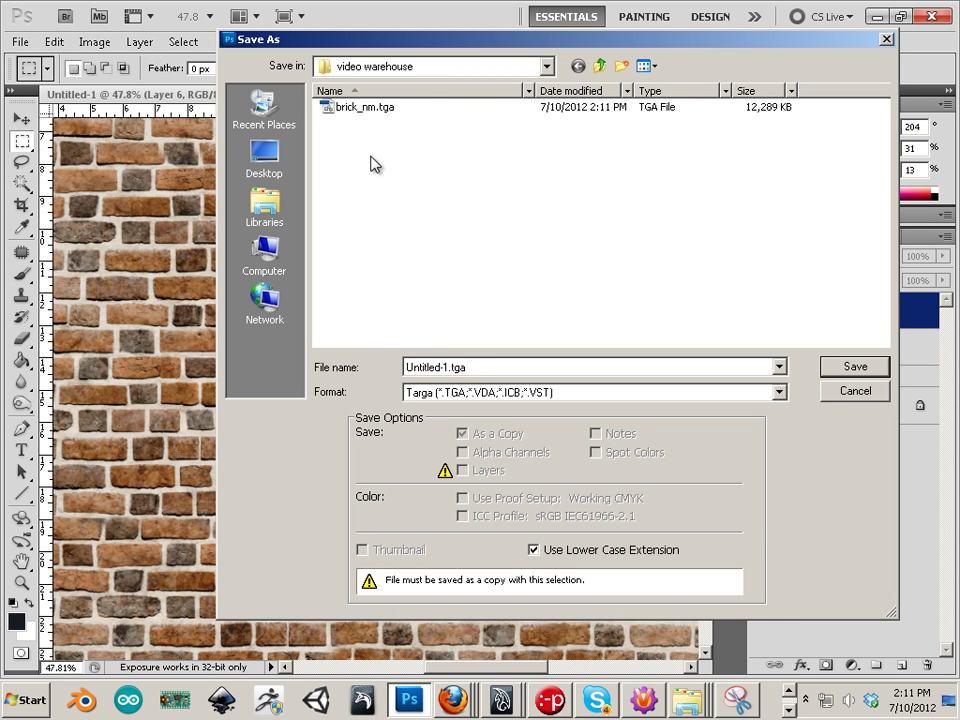
Change the name from brick_nm to brick_cm and save it as a 24-bit Targa
{"action": "left_click", "coordinate": [350, 109]}
{"action": "left_click", "coordinate": [443, 366]}
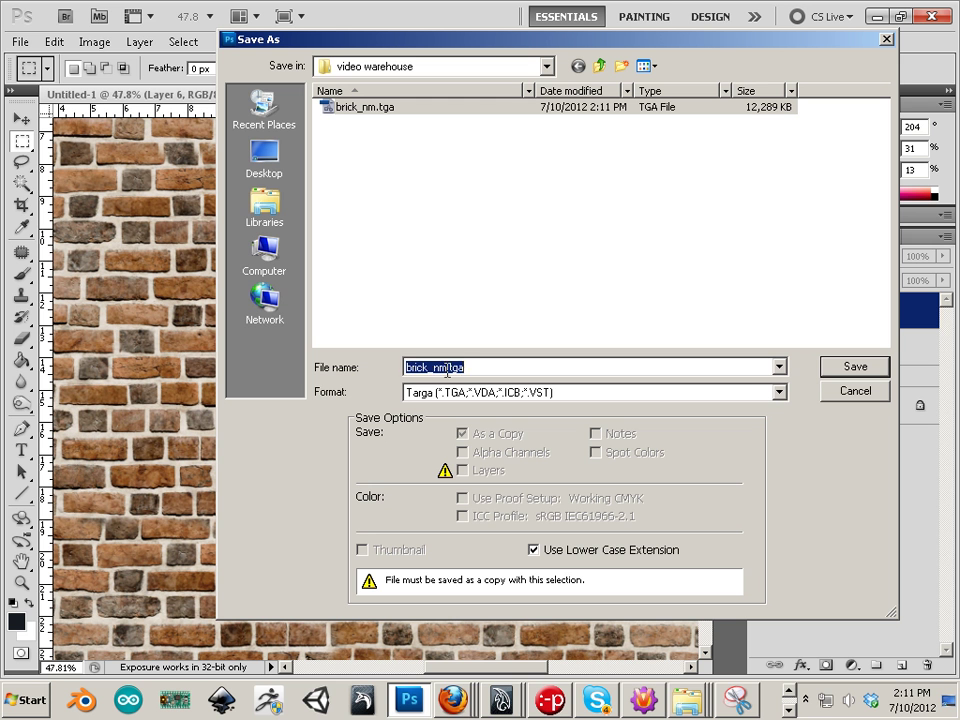
{"action": "left_click", "coordinate": [447, 367]}
{"action": "key", "text": "BackSpace"}
{"action": "key", "text": "BackSpace"}
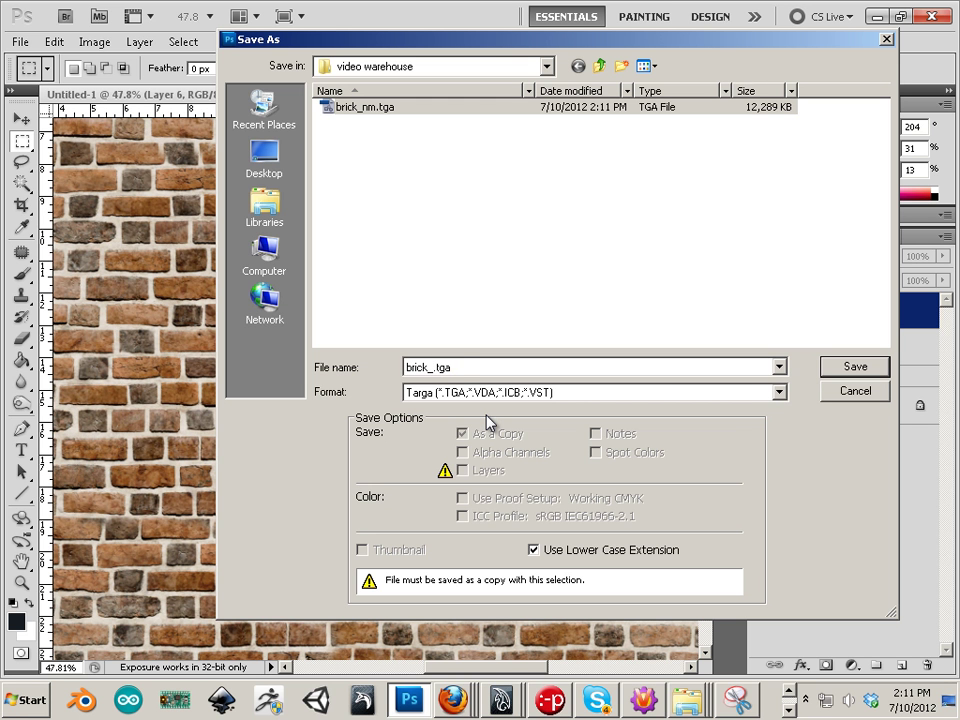
{"action": "type", "text": "cm"}
{"action": "left_click", "coordinate": [828, 370]}
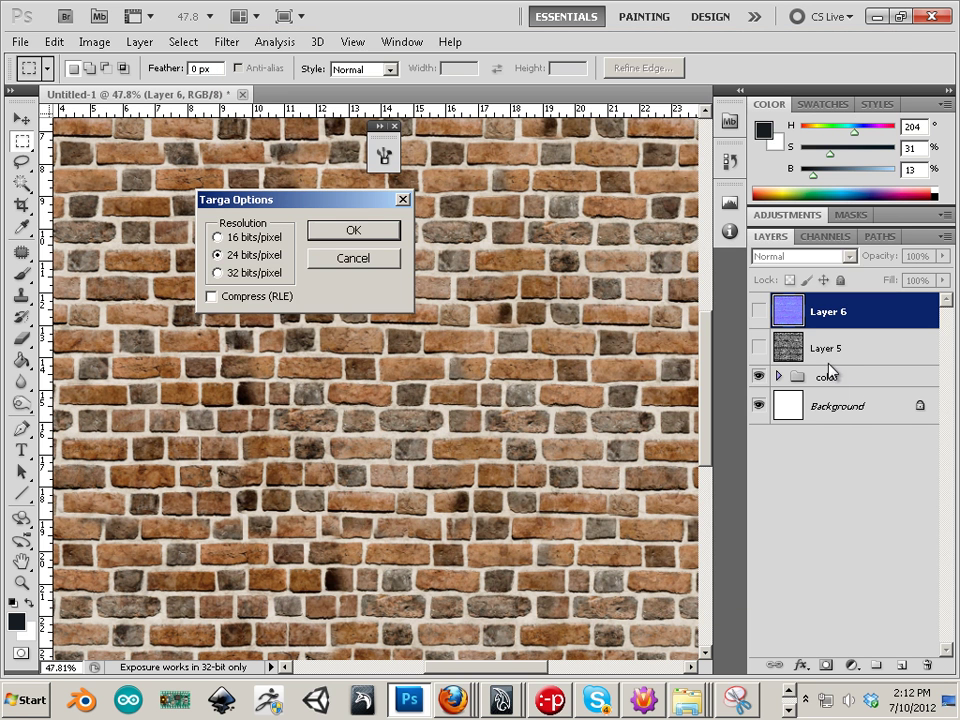
{"action": "left_click", "coordinate": [351, 230]}
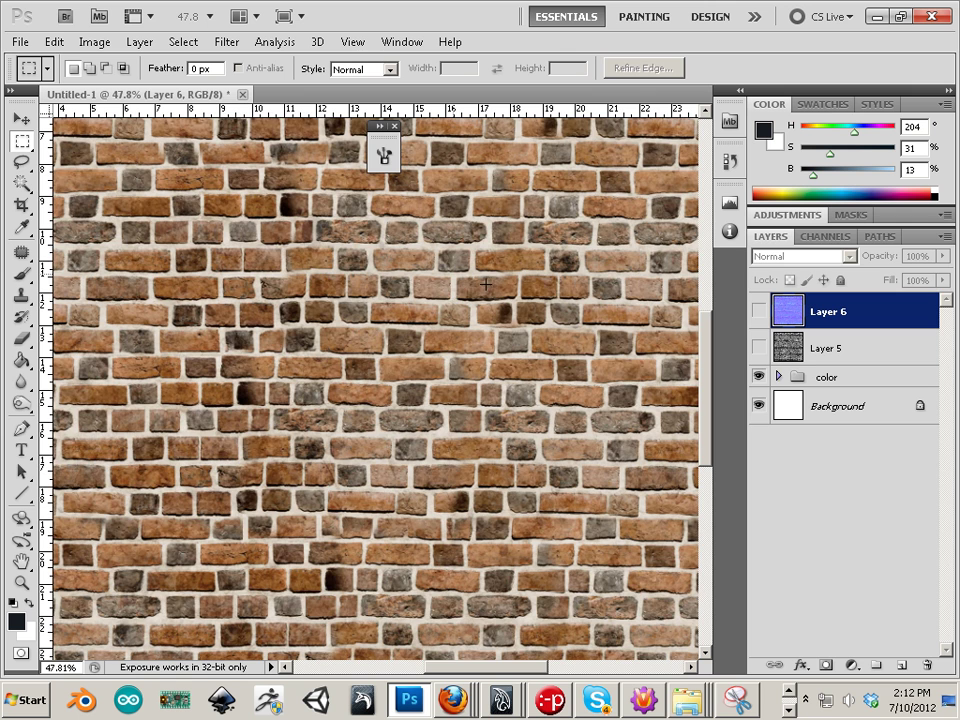
Show the grey height map Layer 5 with Layer 6 hidden, and choose Targa in Save As
{"action": "left_click", "coordinate": [760, 311]}
{"action": "left_click", "coordinate": [760, 311]}
{"action": "left_click", "coordinate": [760, 348]}
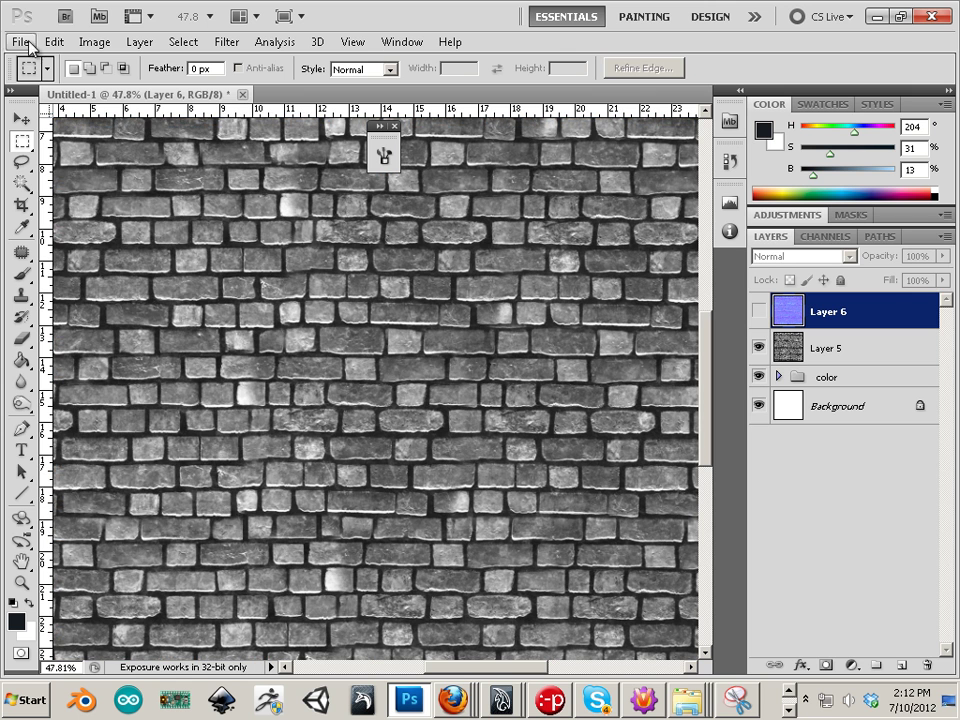
{"action": "left_click", "coordinate": [18, 42]}
{"action": "left_click", "coordinate": [86, 301]}
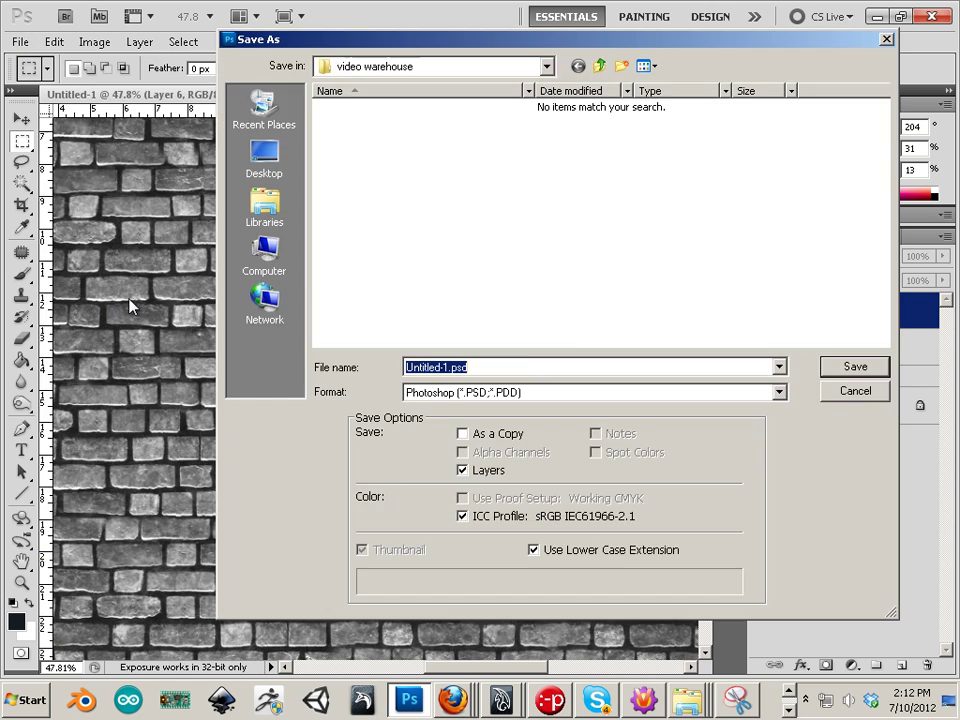
{"action": "left_click", "coordinate": [515, 393]}
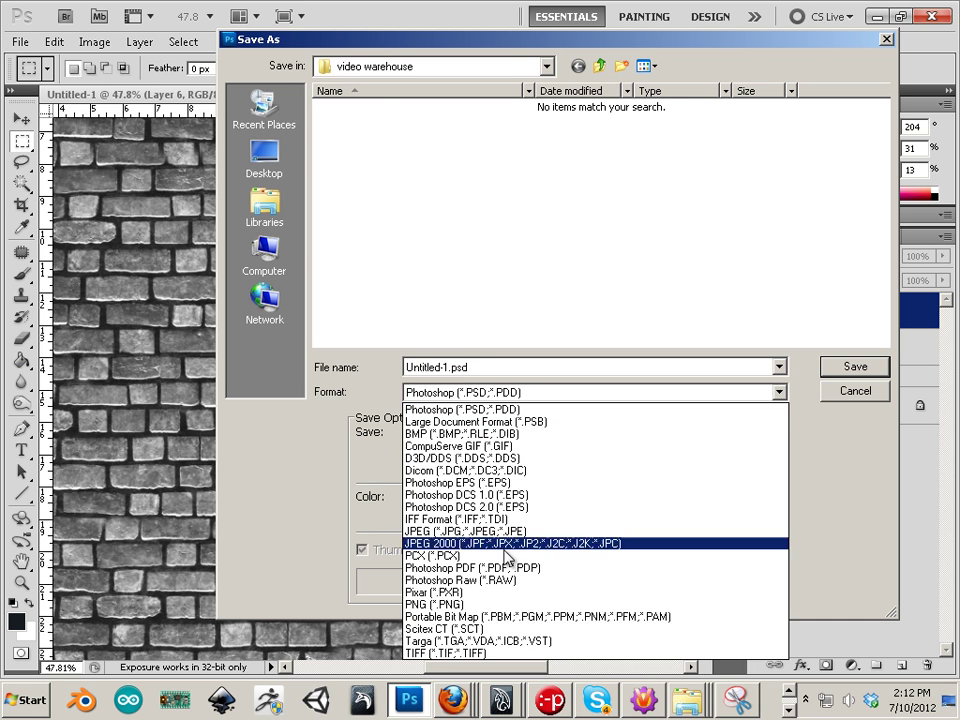
{"action": "left_click", "coordinate": [500, 639]}
Rename the file to brick_misc.tga and save it with the default Targa options
{"action": "left_click", "coordinate": [360, 123]}
{"action": "double_click", "coordinate": [449, 368]}
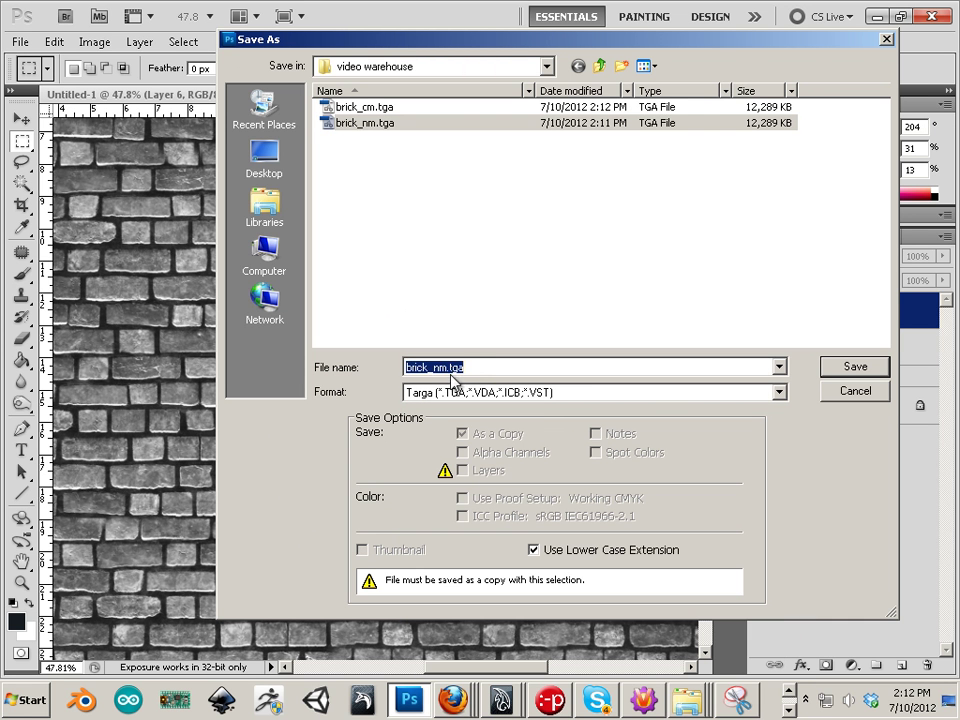
{"action": "left_click", "coordinate": [449, 368]}
{"action": "key", "text": "BackSpace"}
{"action": "key", "text": "BackSpace"}
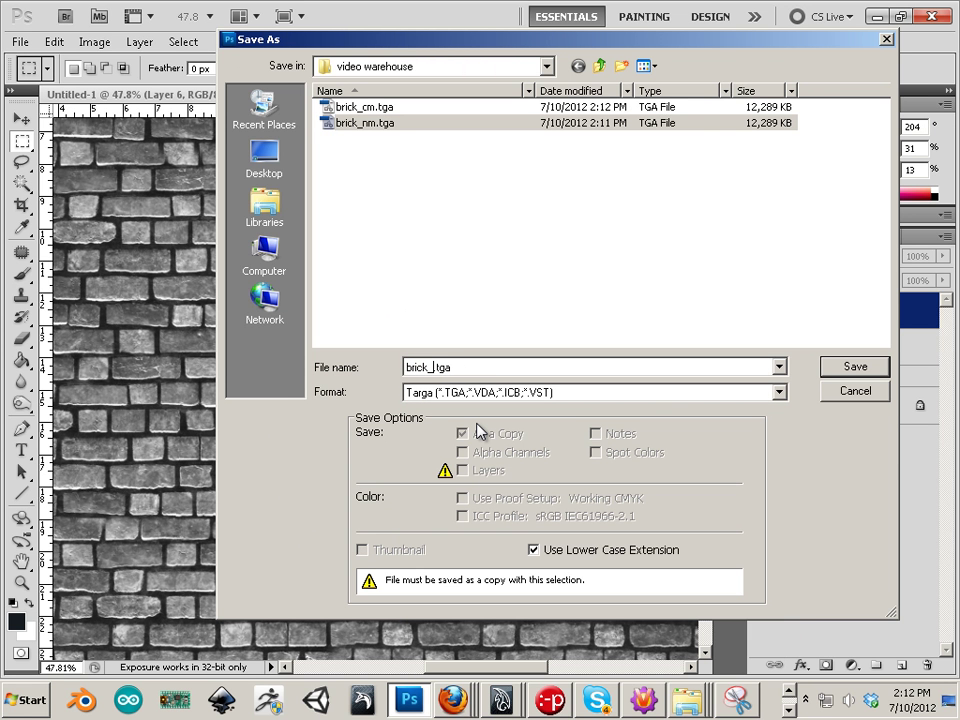
{"action": "type", "text": "misc"}
{"action": "left_click", "coordinate": [828, 366]}
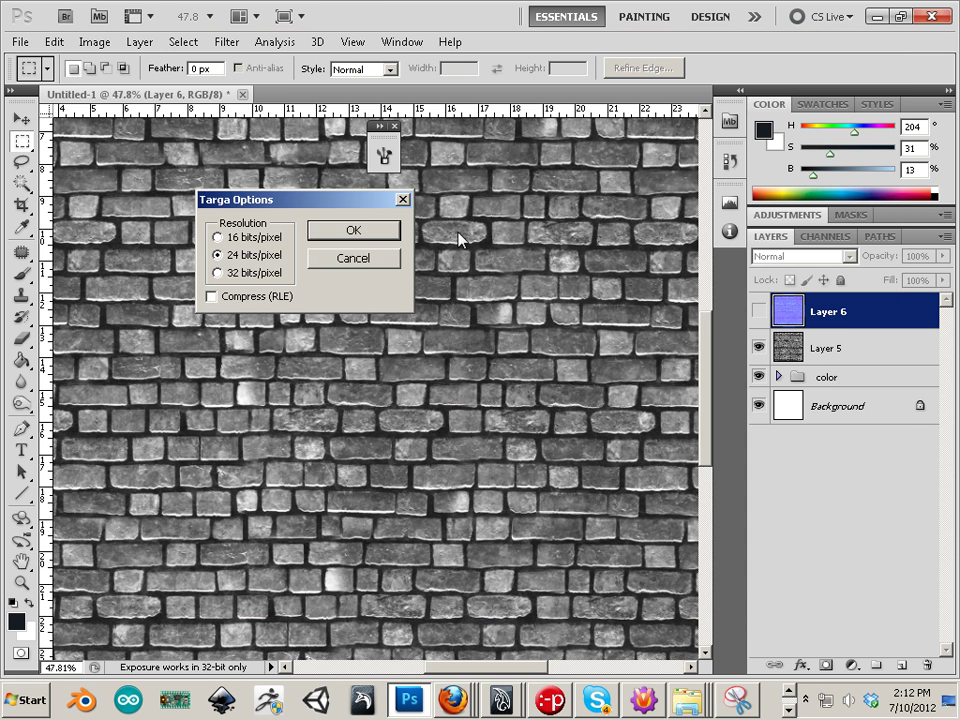
{"action": "left_click", "coordinate": [373, 231]}
{"action": "left_click", "coordinate": [20, 41]}
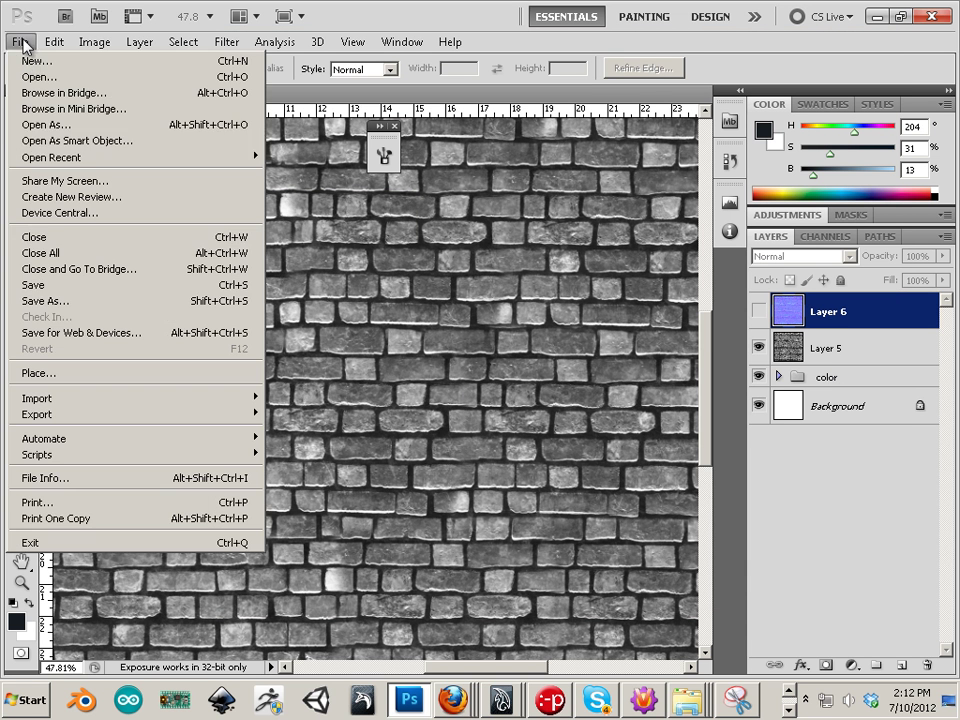
Create a 'prod' folder in video warehouse and save brick.psd there with Maximize Compatibility
{"action": "left_click", "coordinate": [58, 302]}
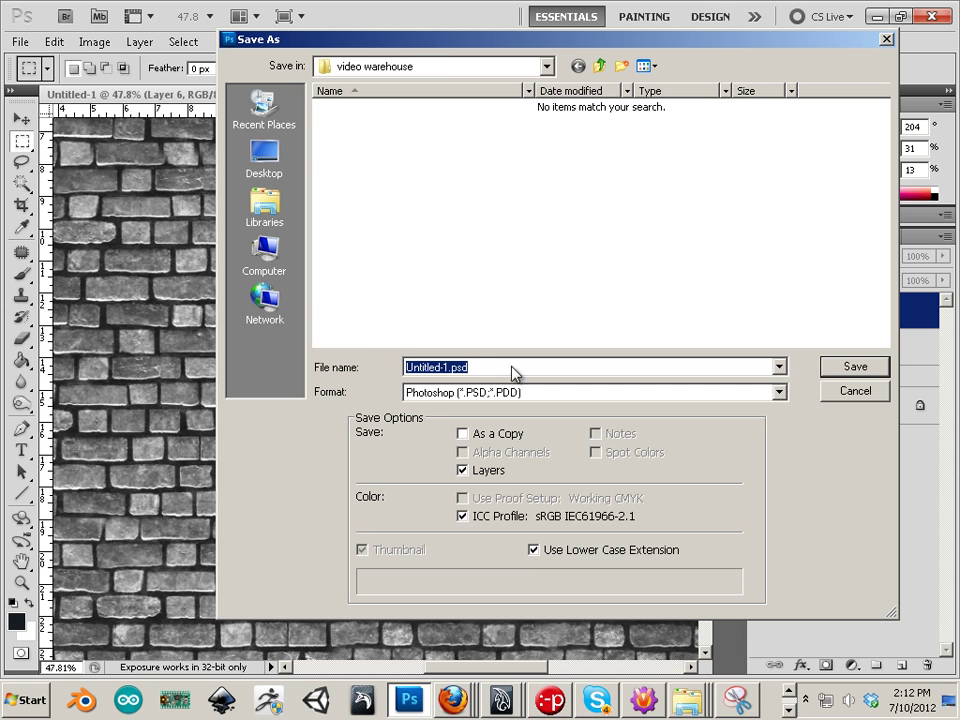
{"action": "left_click", "coordinate": [621, 66]}
{"action": "type", "text": "pr"}
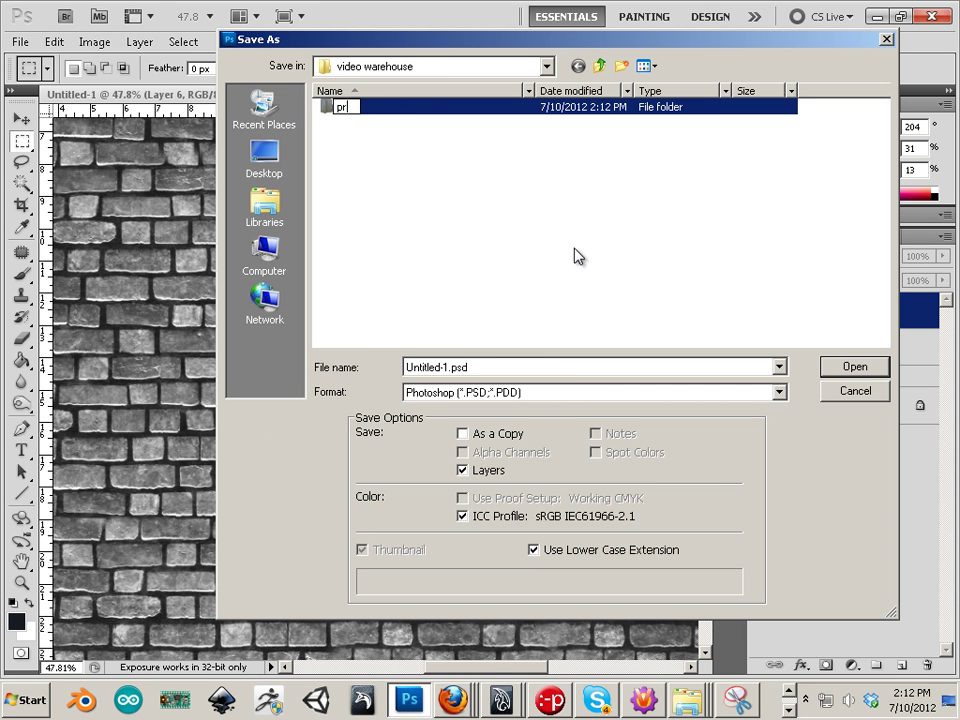
{"action": "type", "text": "od"}
{"action": "key", "text": "Return"}
{"action": "double_click", "coordinate": [347, 107]}
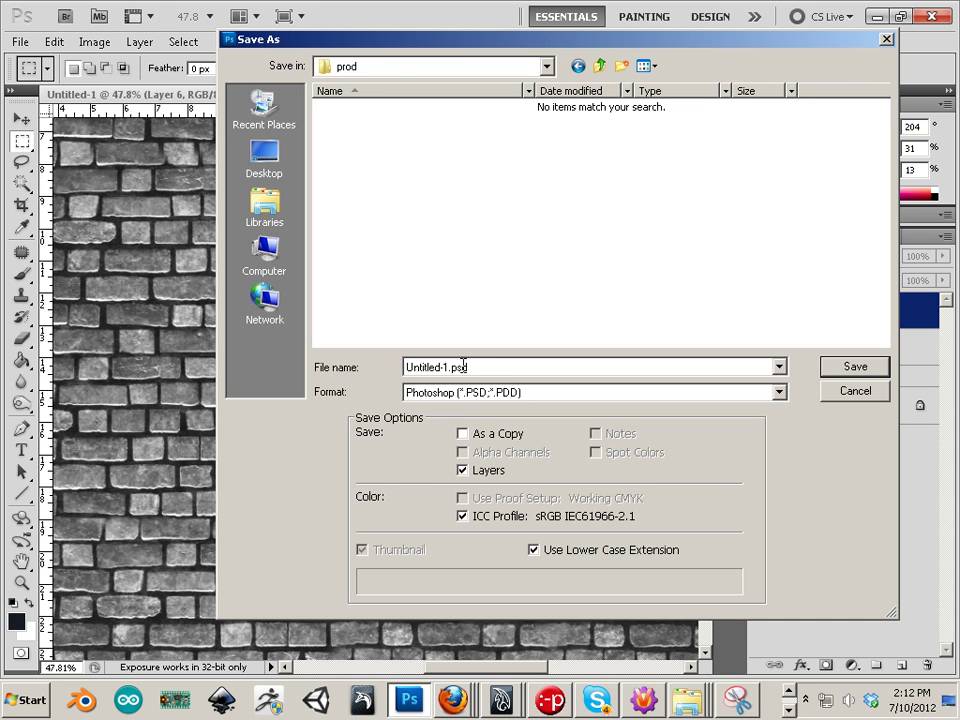
{"action": "left_click_drag", "start_coordinate": [468, 367], "coordinate": [358, 368]}
{"action": "type", "text": "brick"}
{"action": "left_click", "coordinate": [858, 368]}
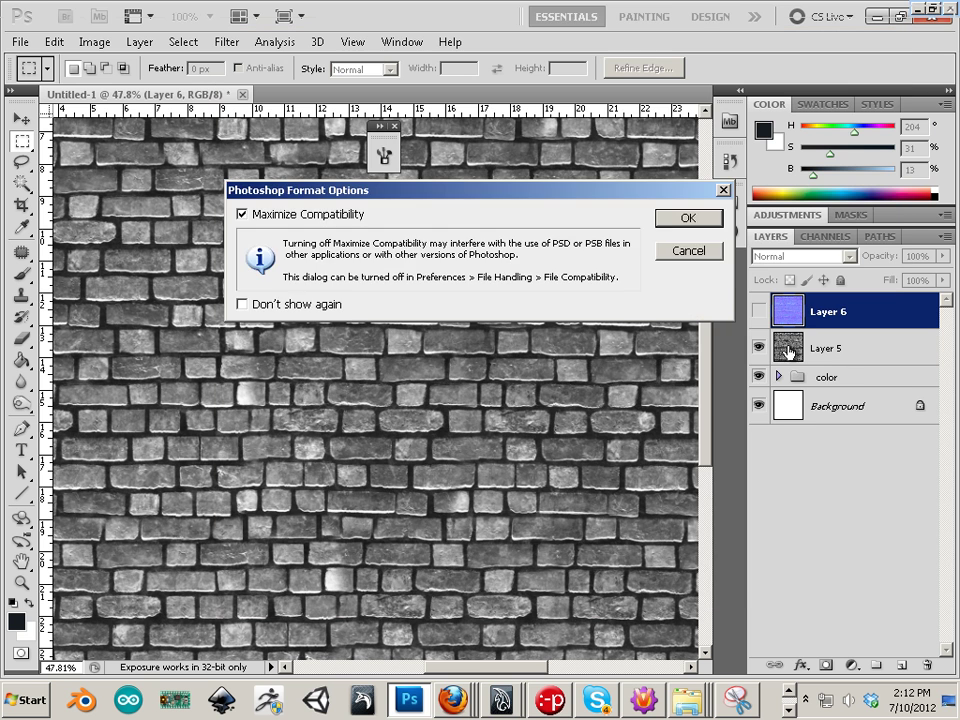
{"action": "left_click", "coordinate": [689, 218]}
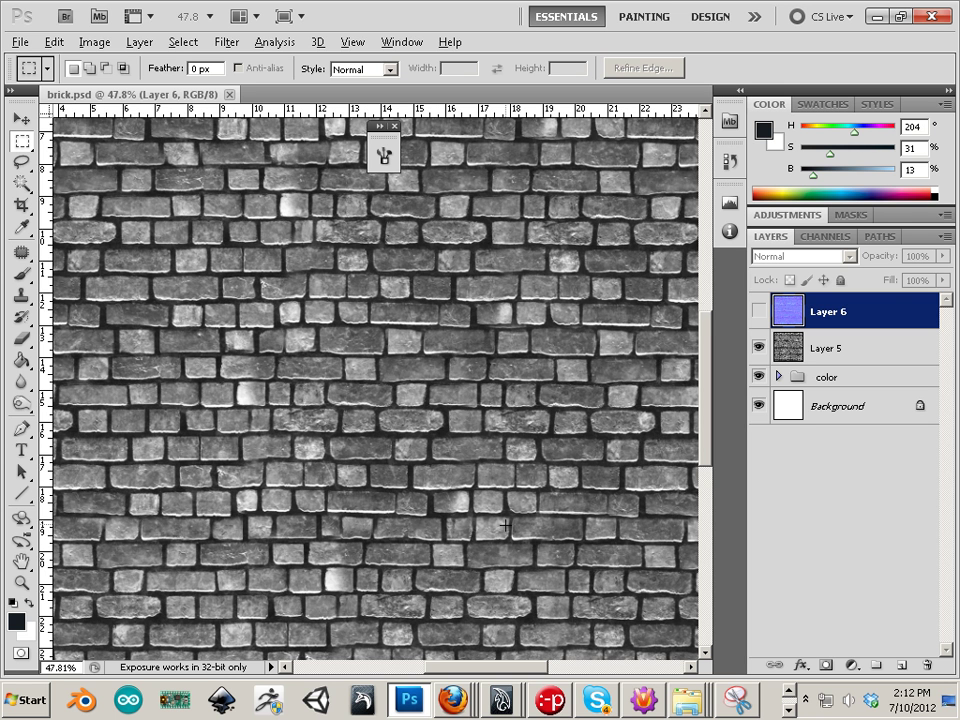
{"action": "scroll", "coordinate": [415, 480], "scroll_direction": "down", "scroll_amount": 2}
{"action": "scroll", "coordinate": [405, 469], "scroll_direction": "down", "scroll_amount": 1}
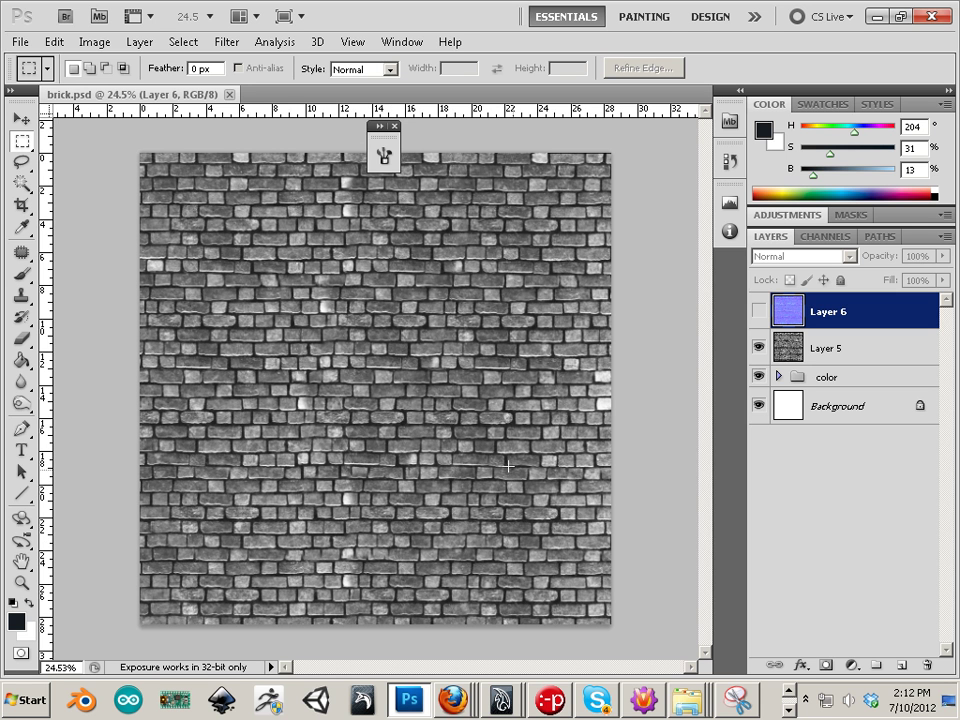
Switch back to Maya 2012 and drag the UV Texture Editor to the right
{"action": "left_click", "coordinate": [521, 700]}
{"action": "left_click", "coordinate": [486, 663]}
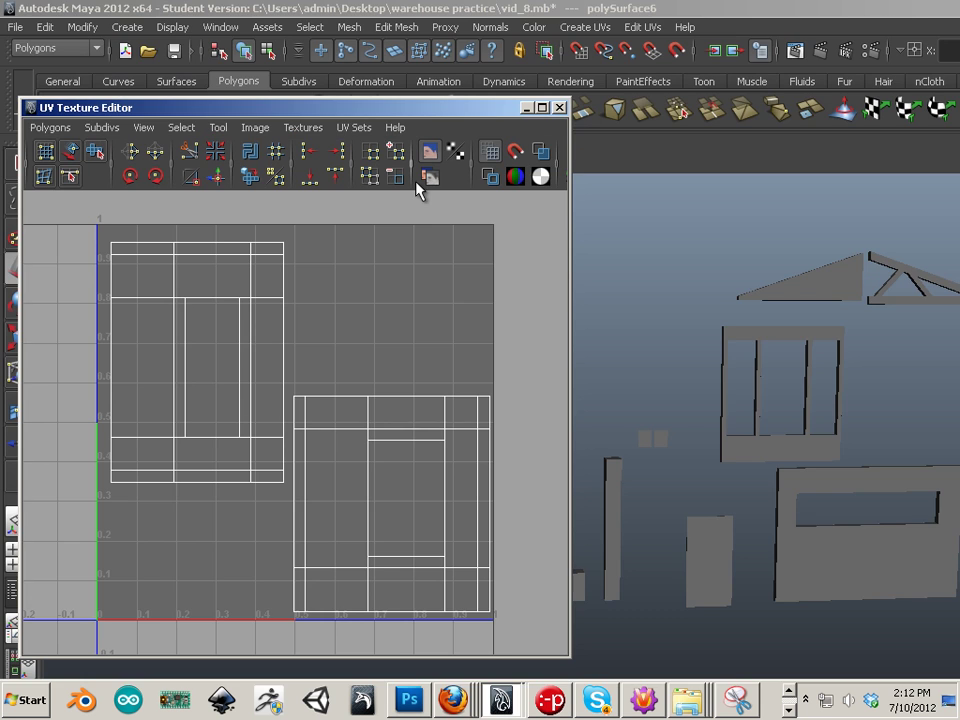
{"action": "left_click_drag", "start_coordinate": [373, 111], "coordinate": [492, 192]}
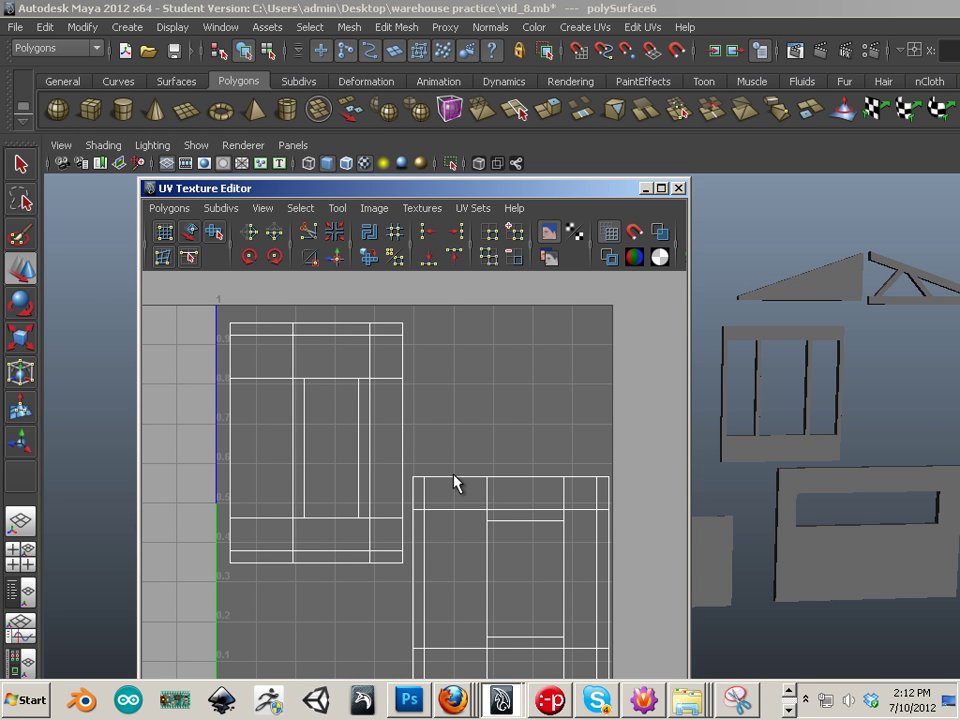